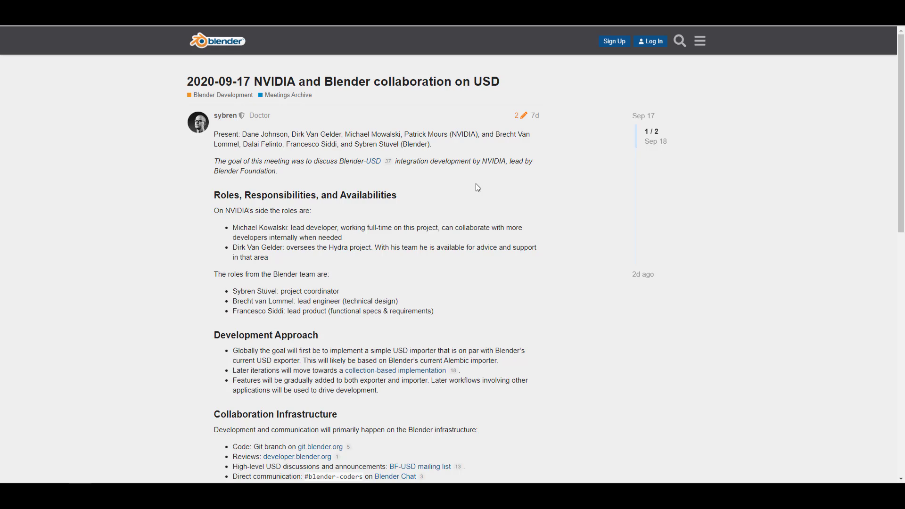
Read through the 2020-09-17 meeting notes on the NVIDIA and Blender USD collaboration
scroll(477, 187, "down", 2)
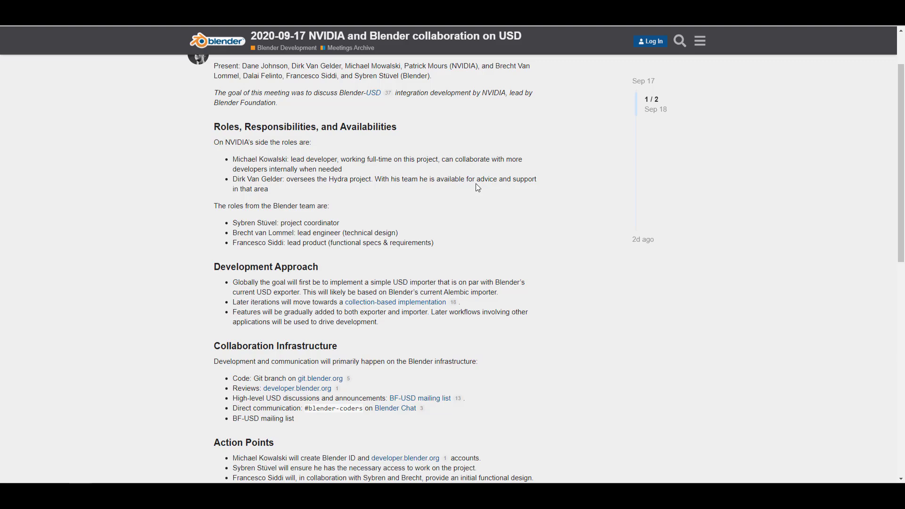
scroll(478, 187, "down", 5)
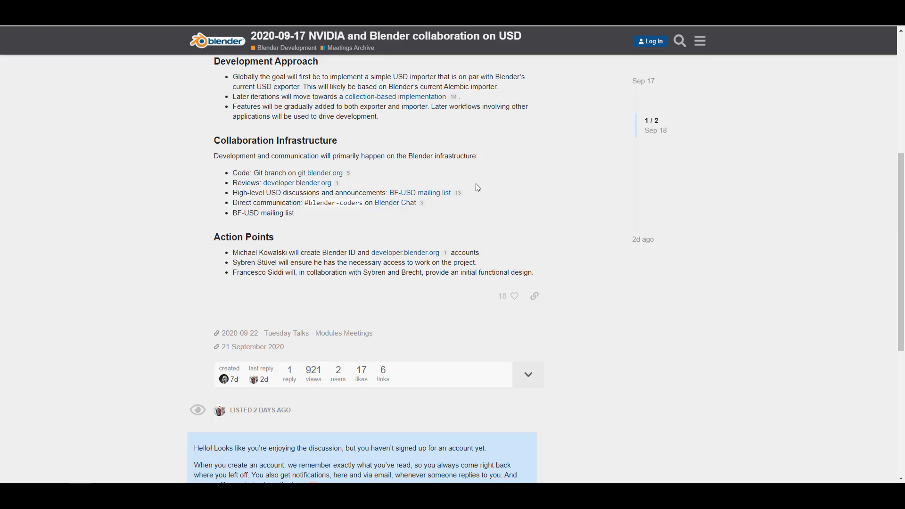
scroll(475, 183, "up", 5)
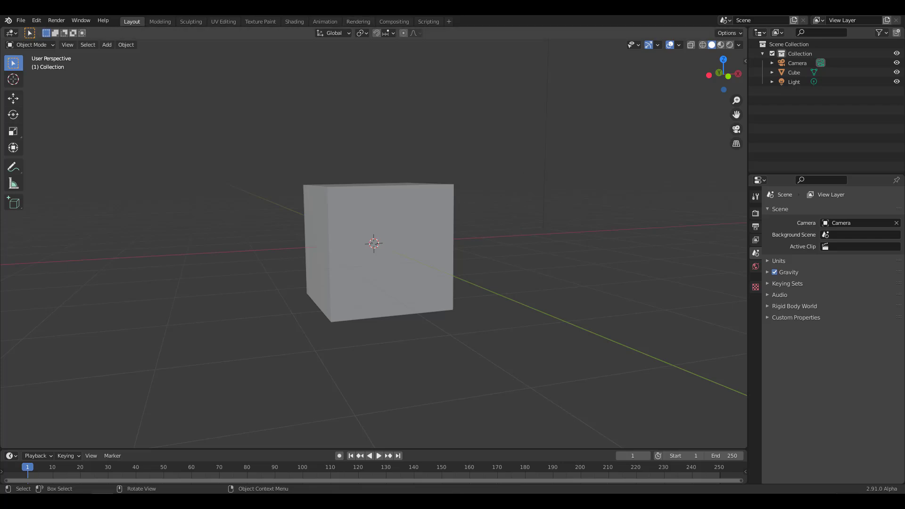
Add the black-and-white leaf silhouette image to the scene as an image empty beside the cube
left_click_drag(526, 257, 523, 222)
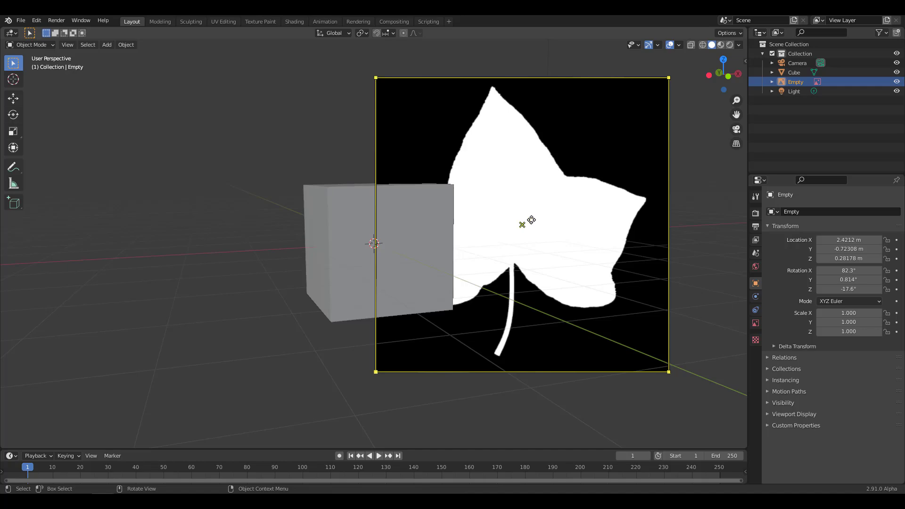
scroll(523, 222, "down", 5)
middle_click_drag(544, 211, 557, 226)
scroll(517, 253, "up", 4)
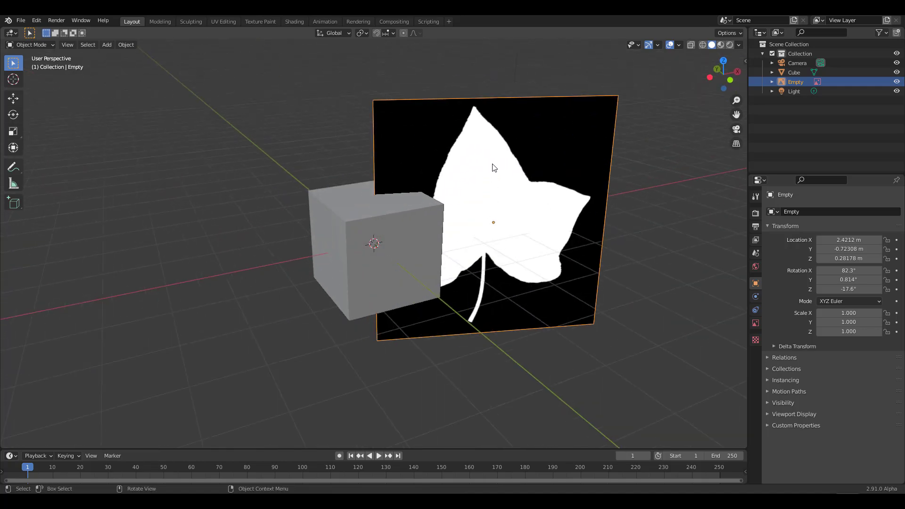
Trace the leaf silhouette image to a Grease Pencil object
left_click(126, 45)
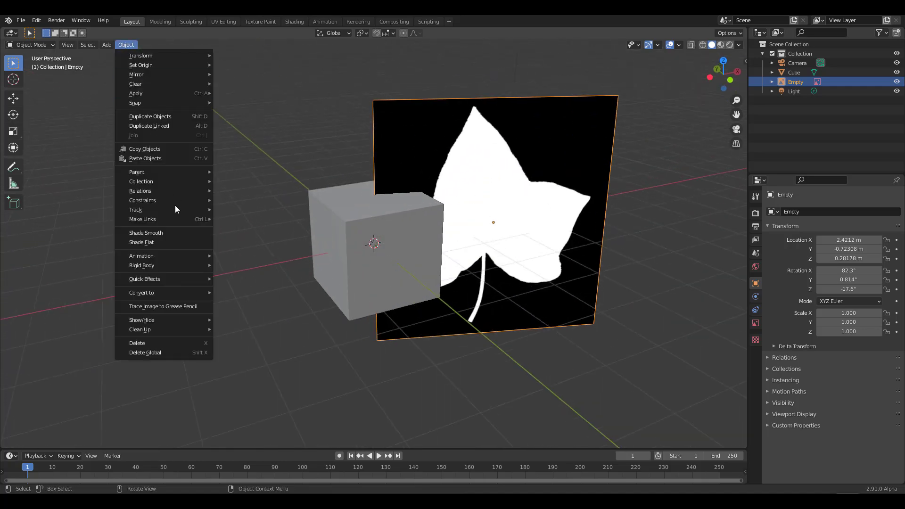
left_click(156, 306)
scroll(347, 255, "down", 4)
Move the traced Grease Pencil leaf along the X axis to about X 10.69 m, clear of the reference image
left_click(13, 98)
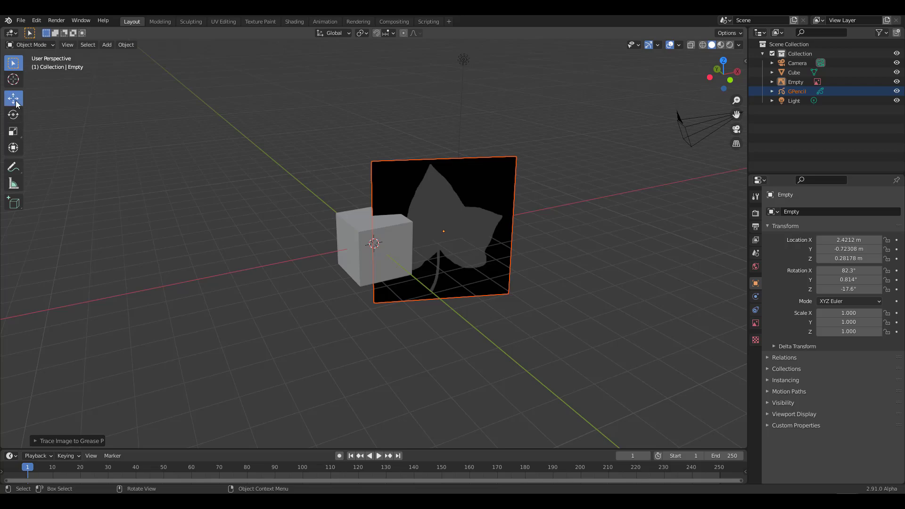
left_click_drag(471, 224, 645, 218)
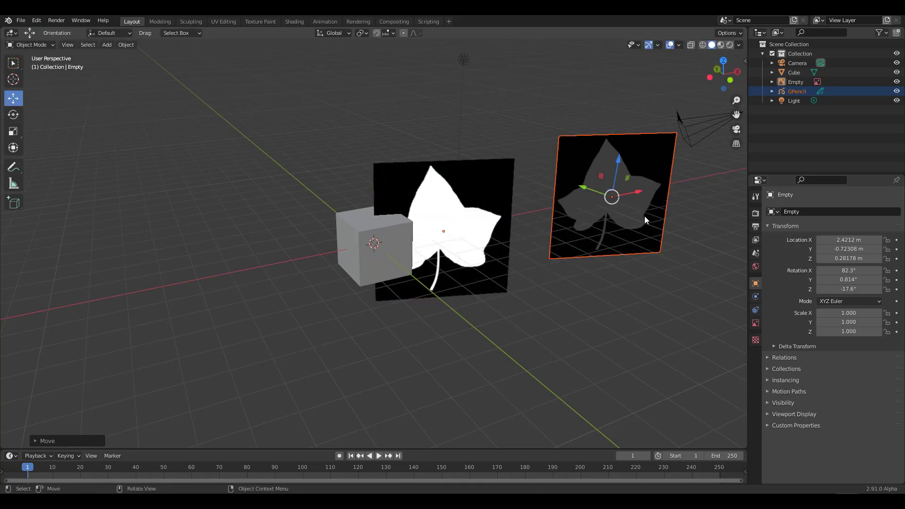
middle_click_drag(638, 259, 345, 352, "shift")
scroll(513, 264, "up", 3)
middle_click_drag(383, 319, 357, 282)
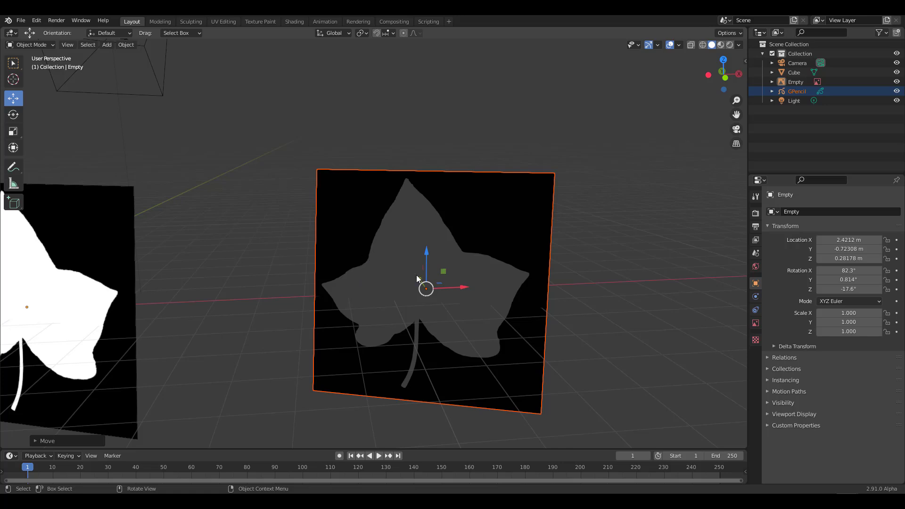
In Edit Mode, delete the black rectangular background around the traced leaf, first its corner points and then the remaining stroke
left_click(526, 187)
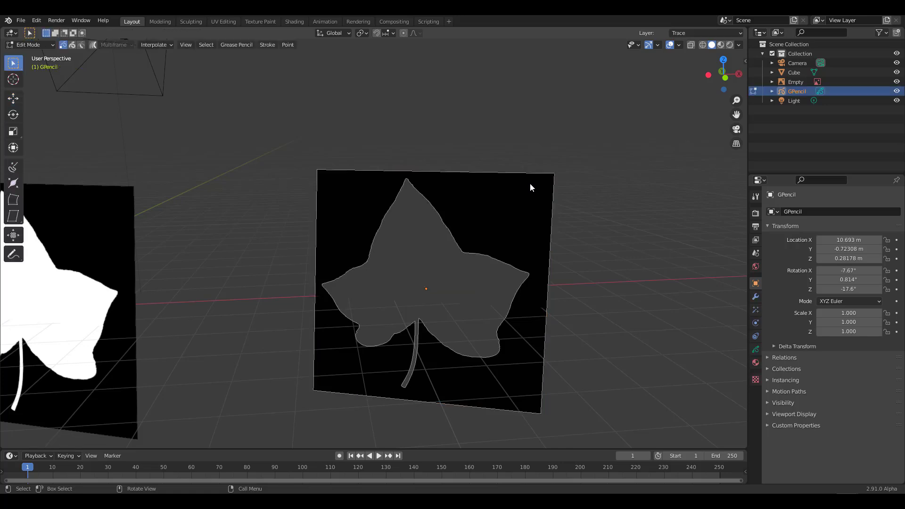
key("Tab")
left_click_drag(520, 143, 588, 206)
key("x")
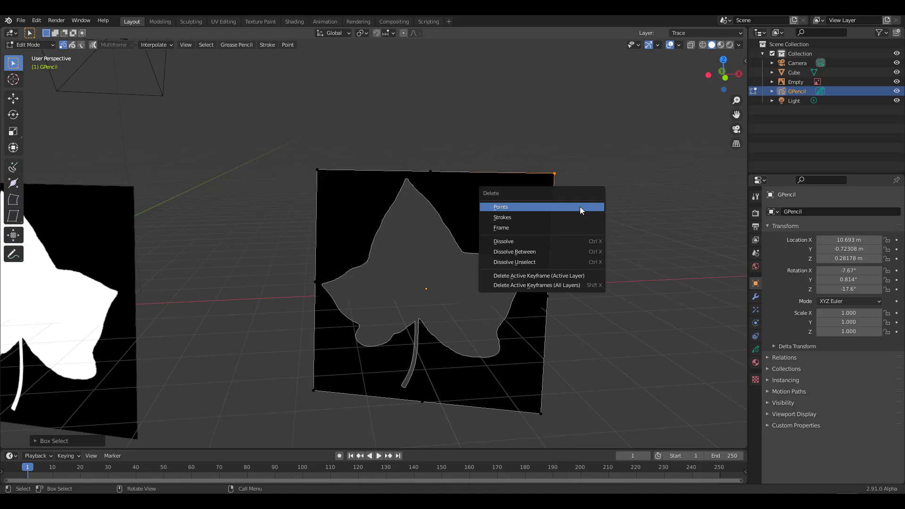
left_click(580, 207)
key("x")
left_click(541, 413)
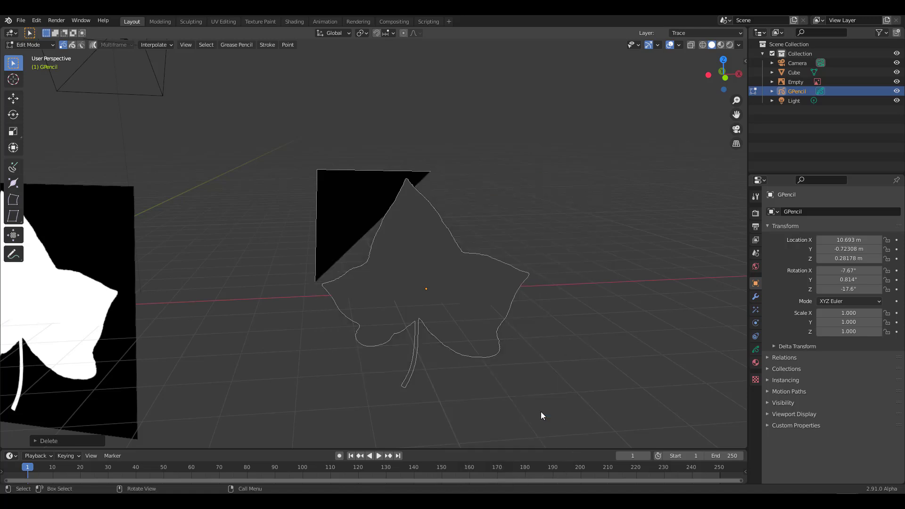
left_click(320, 173)
key("x")
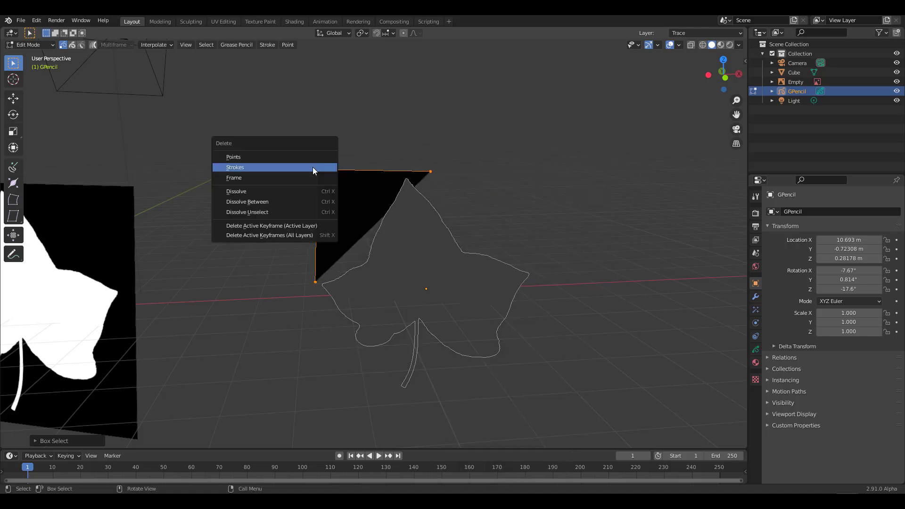
left_click(312, 167)
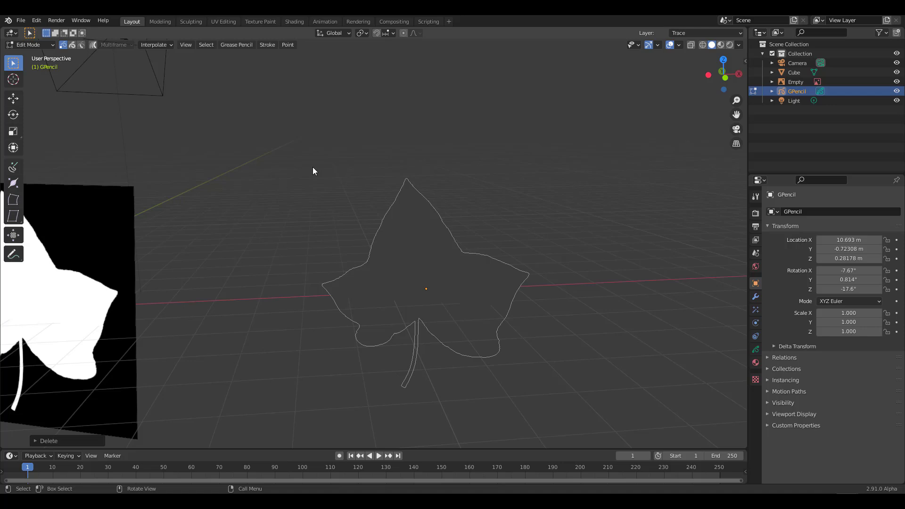
Return to Object Mode and try to convert the traced leaf outline to a path
key("Tab")
right_click(425, 238)
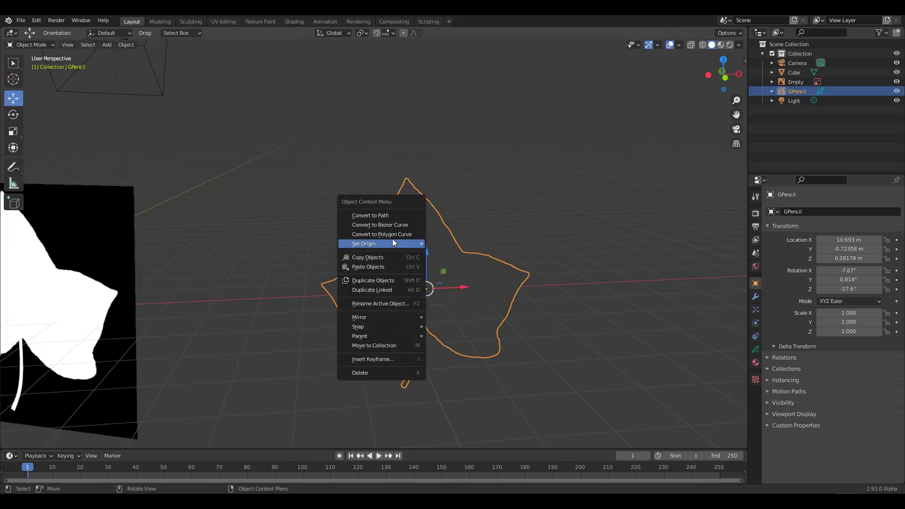
left_click(417, 216)
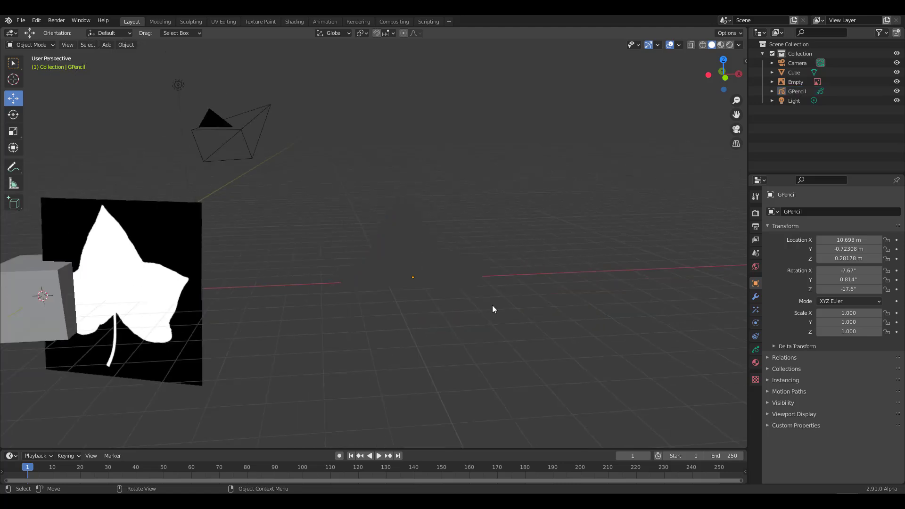
Start a new file, discarding the unsaved changes to the current scene
middle_click_drag(492, 309, 467, 307)
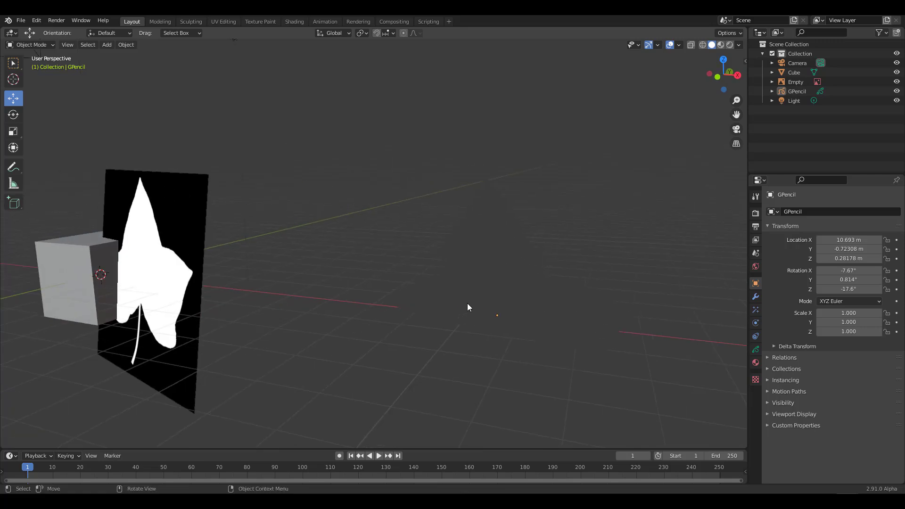
left_click(21, 20)
mouse_move(56, 29)
left_click(131, 35)
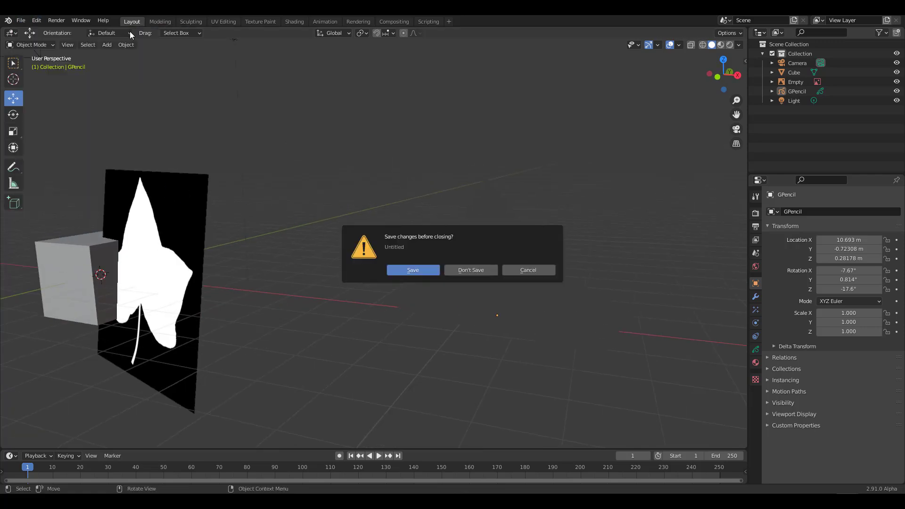
left_click(471, 269)
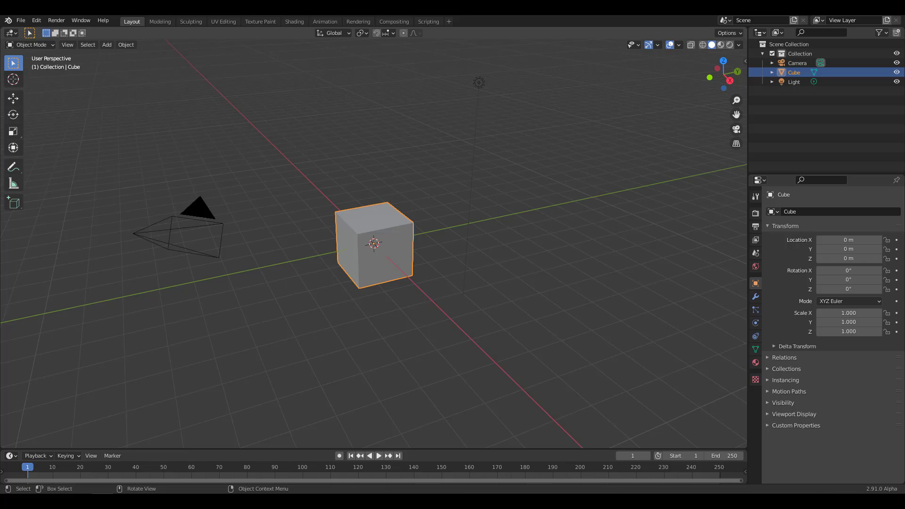
Add the green leaf photo to the scene as an image empty and trace it to Grease Pencil
left_click_drag(530, 335, 488, 235)
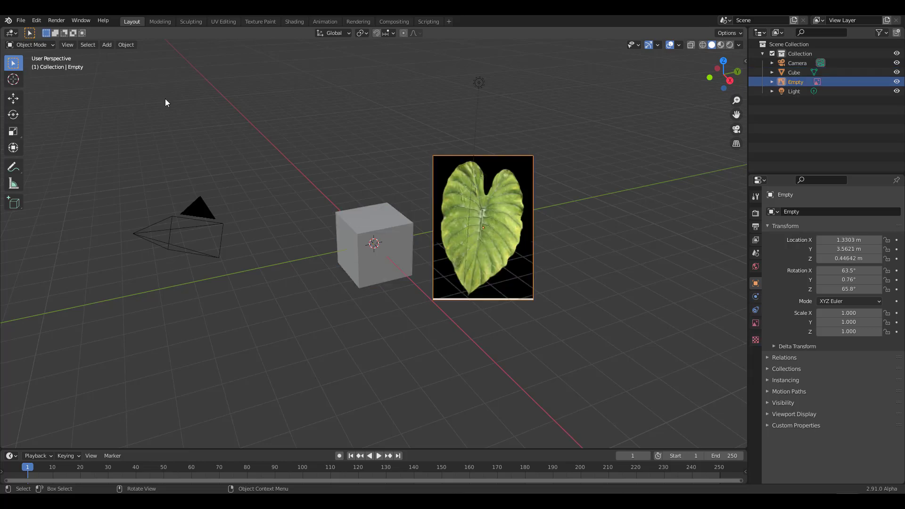
left_click(126, 45)
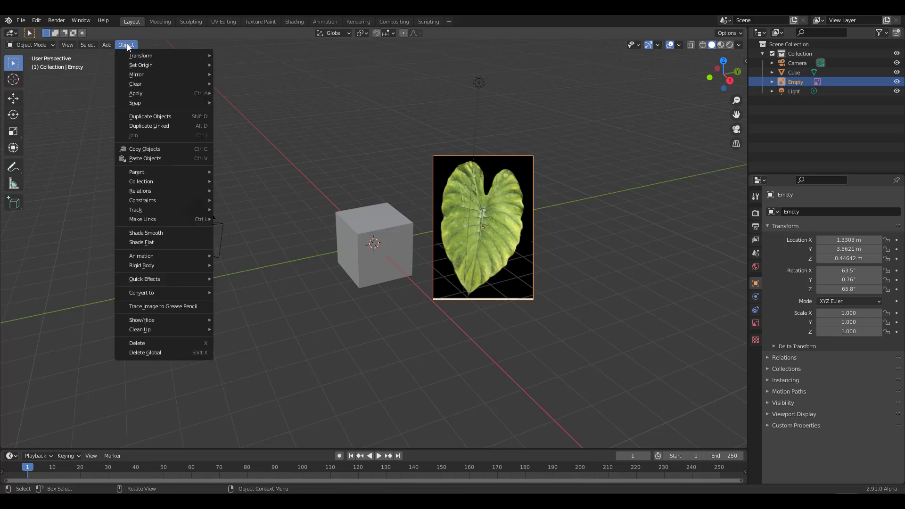
left_click(156, 307)
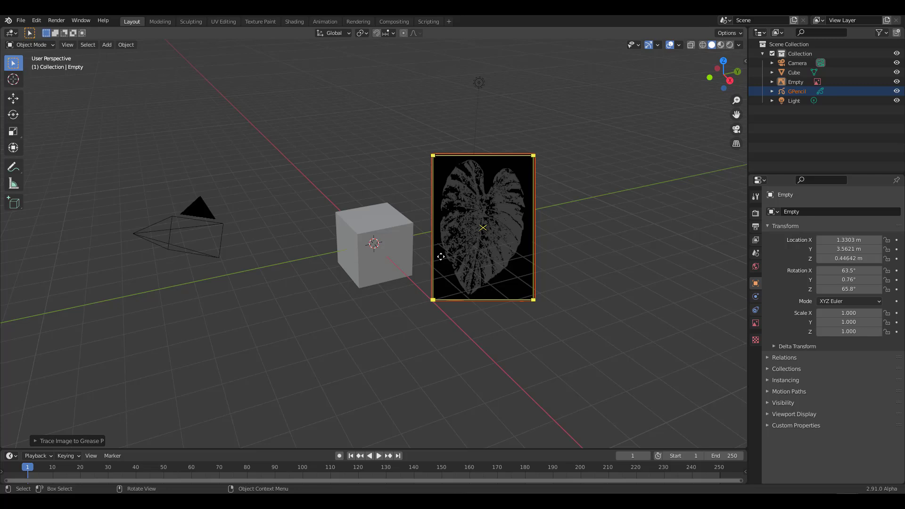
Move the traced green leaf to the opposite side of the cube to compare it with the photo
mouse_move(441, 257)
left_mouse_down()
mouse_move(285, 259)
mouse_move(206, 241)
left_mouse_up()
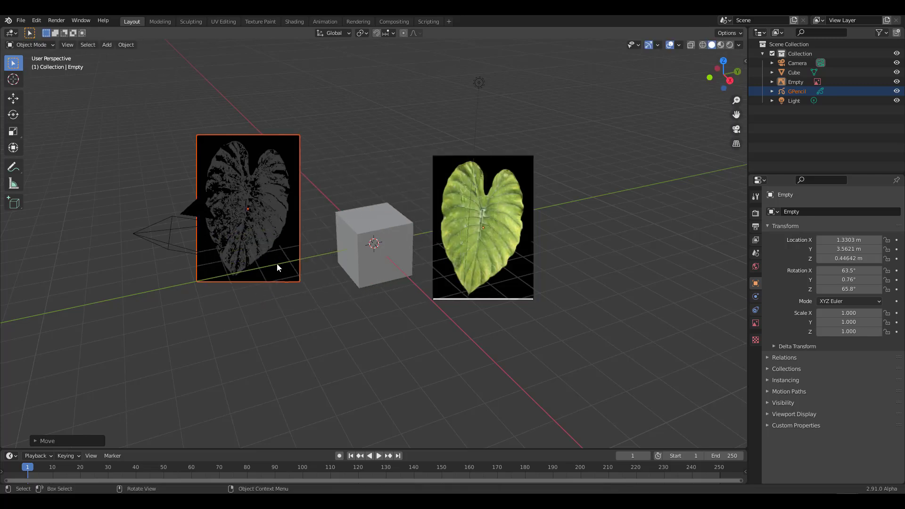
scroll(289, 151, "up", 4)
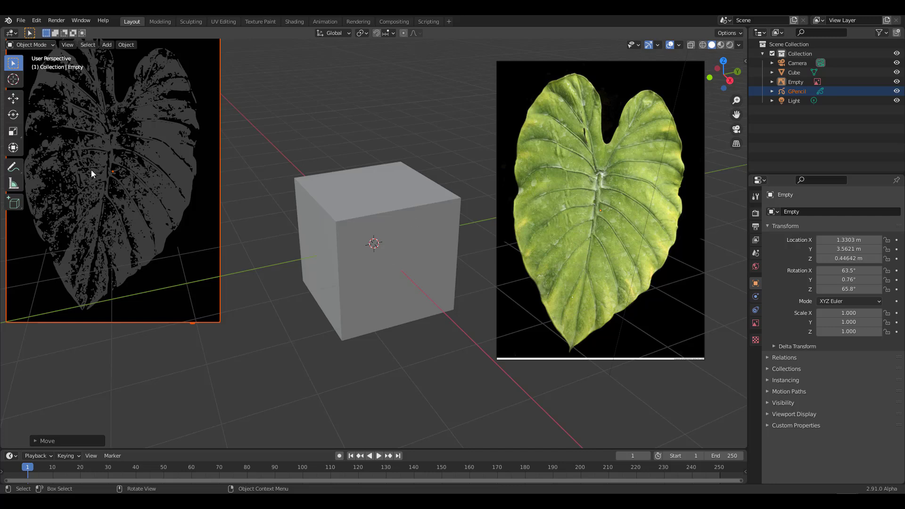
Delete the traced Grease Pencil leaf and the green leaf image empty
key("Delete")
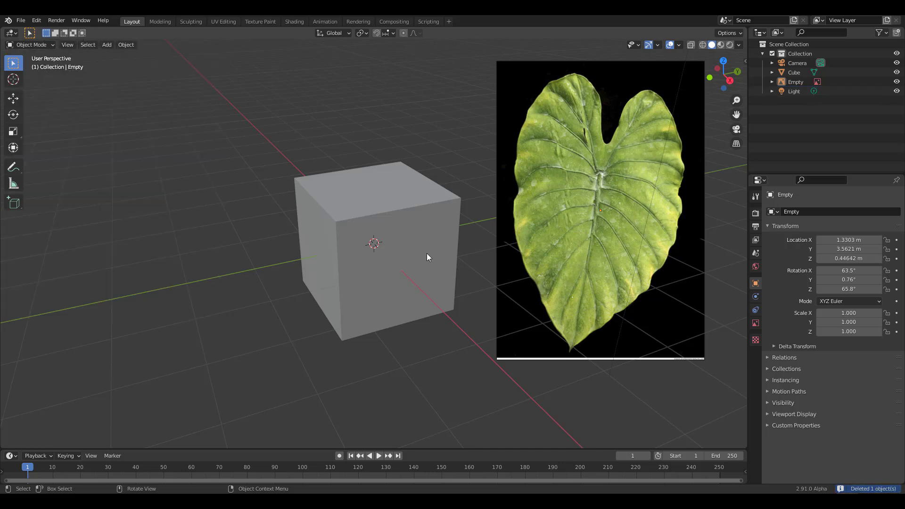
left_click(578, 216)
key("Delete")
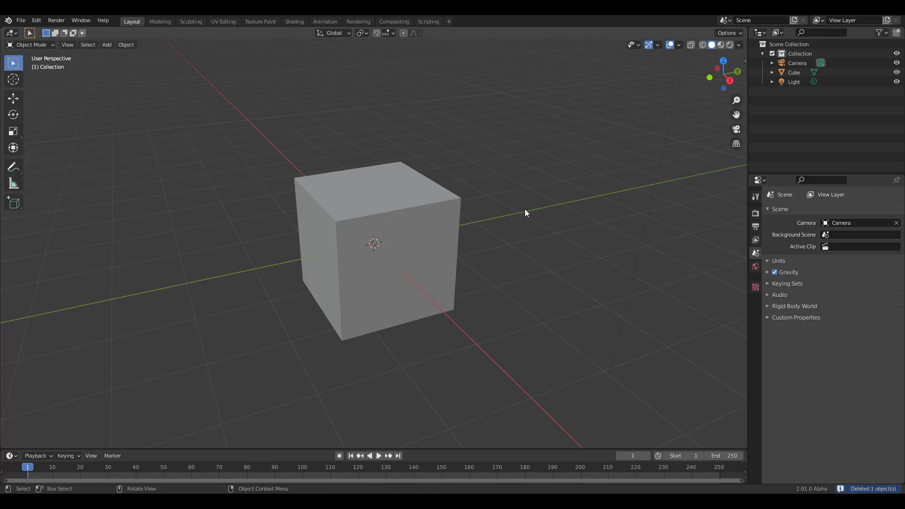
key("alt")
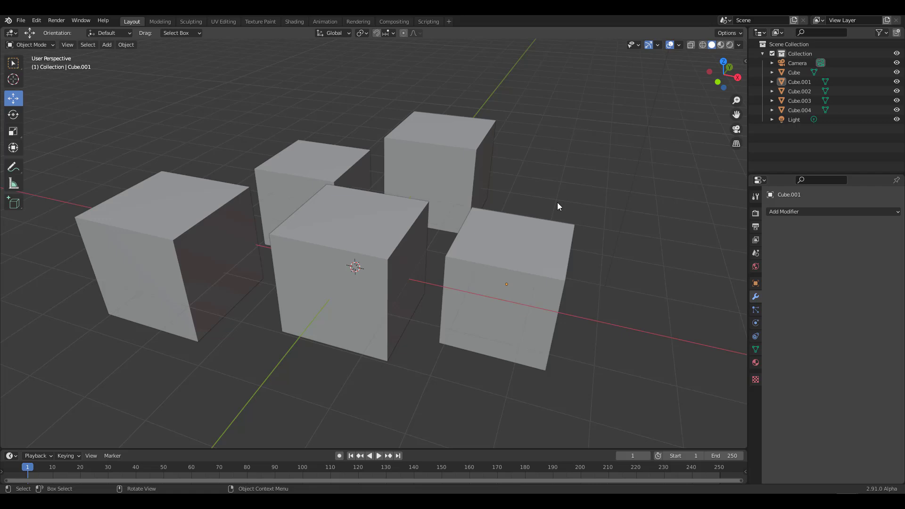
Switch Cube.001 to Sculpt Mode and set the viewport to Material Preview shading
left_click(45, 47)
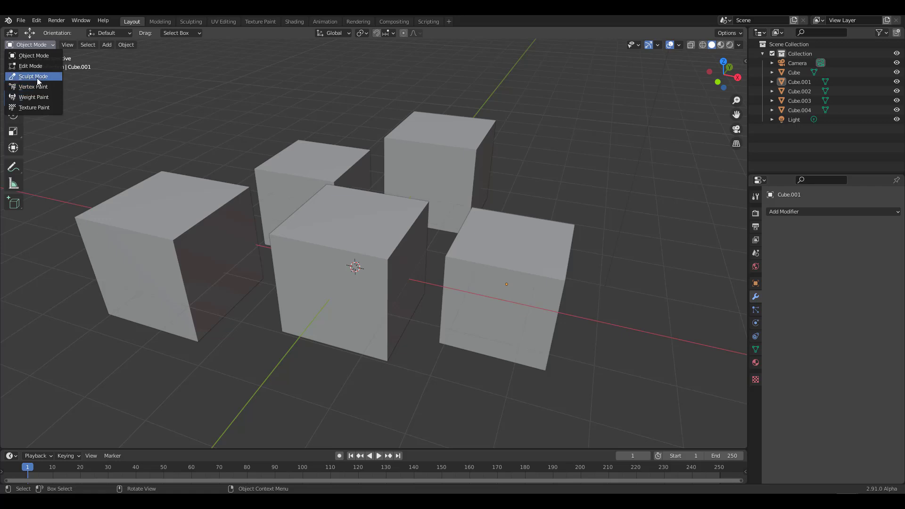
left_click(40, 76)
middle_click_drag(602, 239, 716, 55)
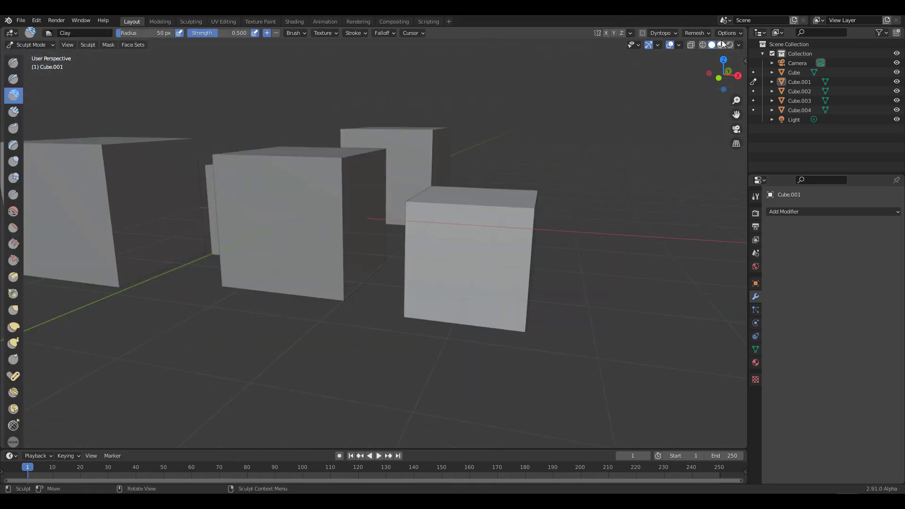
left_click(721, 45)
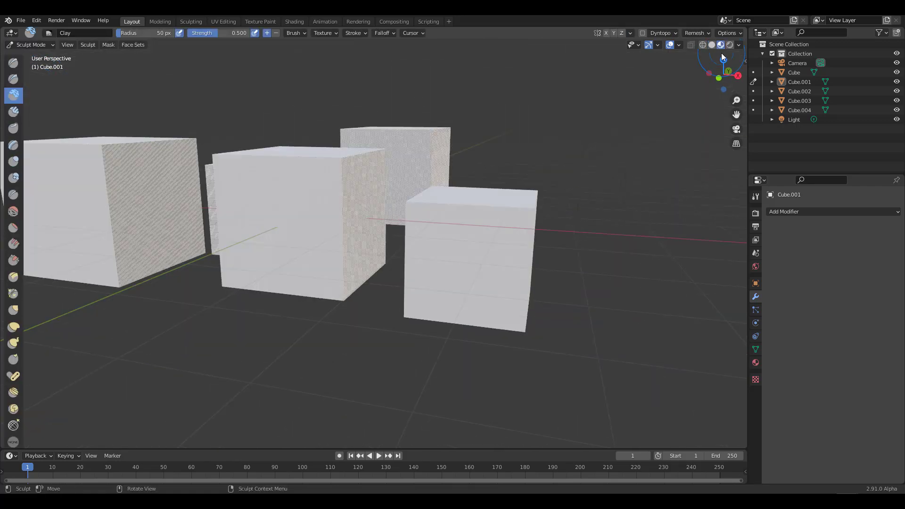
Set the viewport's environment lighting to strength 1.471, world opacity 0.779 and blur 0.31
left_click(738, 45)
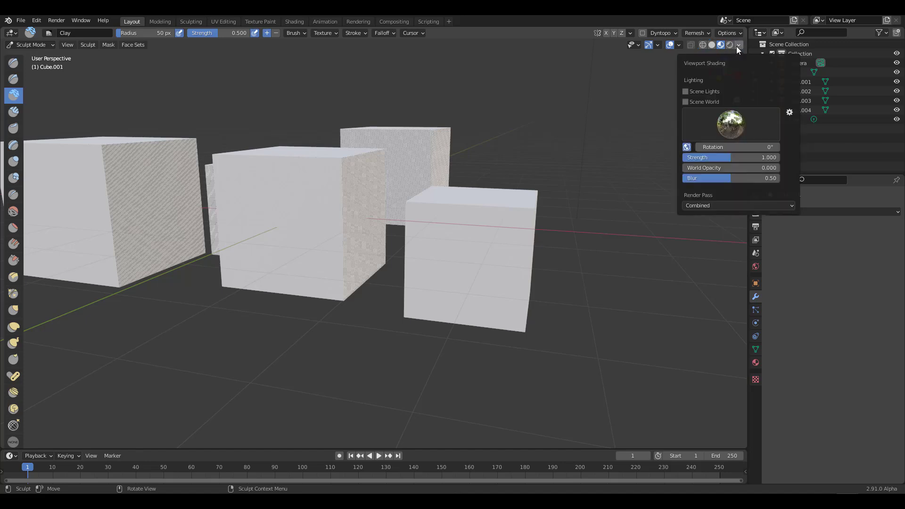
left_click_drag(708, 156, 712, 180)
left_click(713, 178)
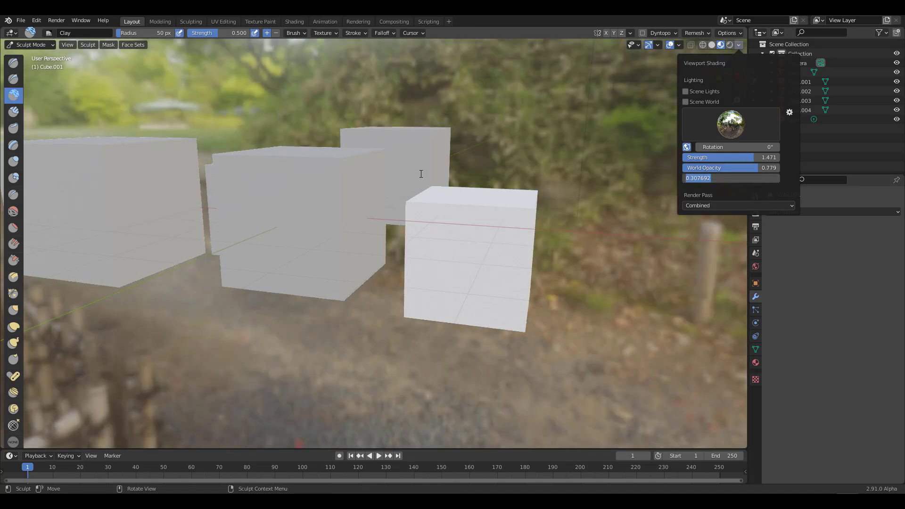
key("Return")
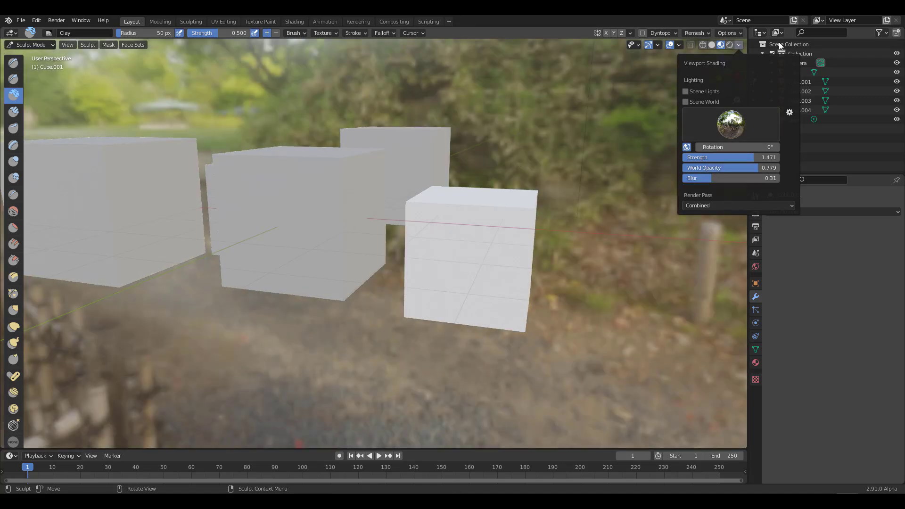
Turn off world space lighting in the viewport shading settings so the environment background stays fixed to the view
mouse_move(594, 149)
middle_mouse_down()
mouse_move(604, 190)
mouse_move(606, 145)
mouse_move(368, 141)
mouse_move(521, 154)
mouse_move(628, 144)
middle_mouse_up()
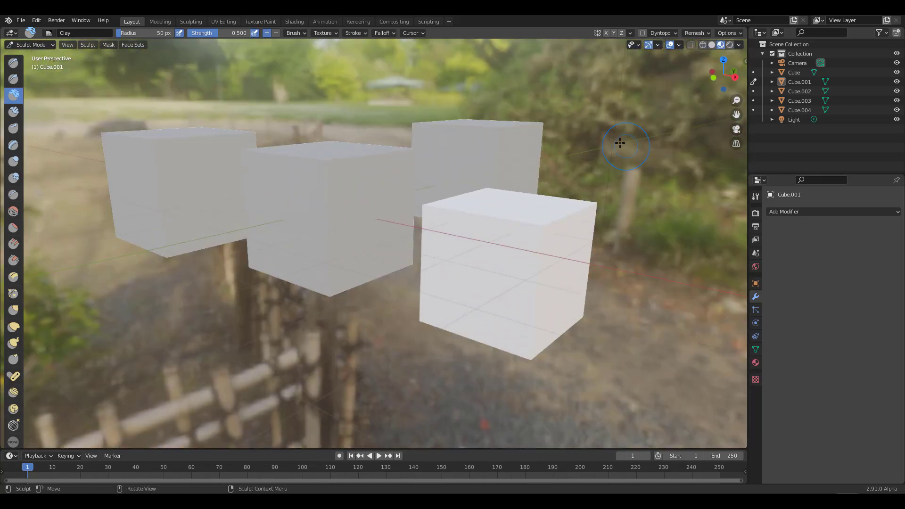
left_click(738, 45)
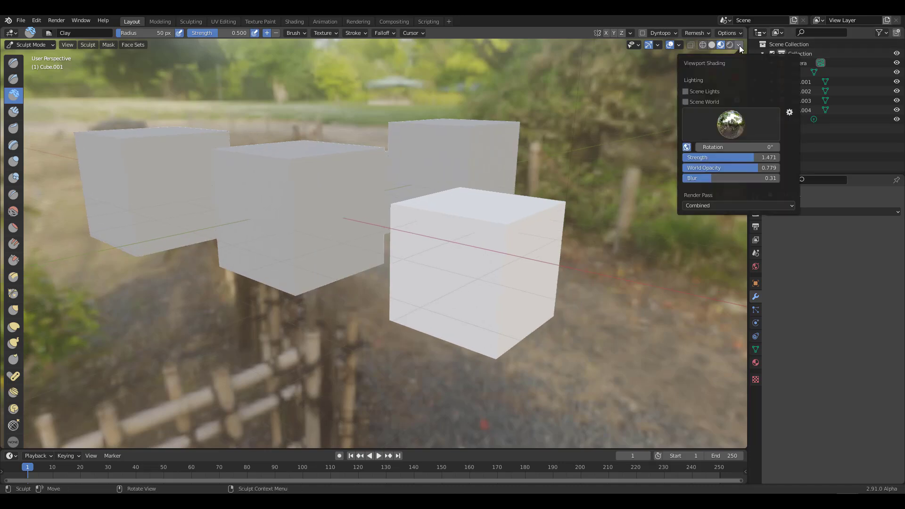
left_click(687, 147)
mouse_move(497, 153)
middle_mouse_down()
mouse_move(587, 182)
mouse_move(527, 134)
mouse_move(468, 185)
middle_mouse_up()
scroll(468, 186, "down", 3)
scroll(410, 230, "up", 3)
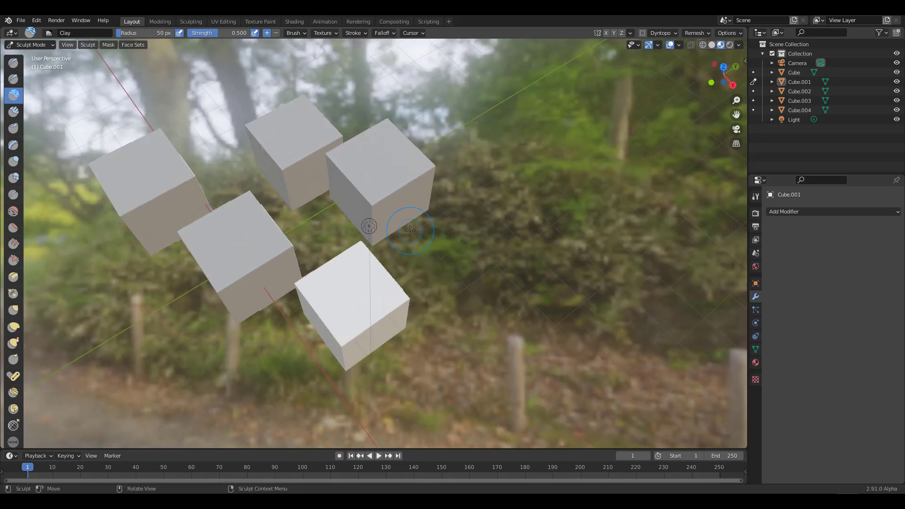
Examine the cubes from several angles and distances against the environment background
mouse_move(410, 230)
middle_mouse_down()
mouse_move(424, 219)
mouse_move(418, 184)
mouse_move(545, 187)
mouse_move(418, 208)
mouse_move(560, 270)
mouse_move(583, 225)
middle_mouse_up()
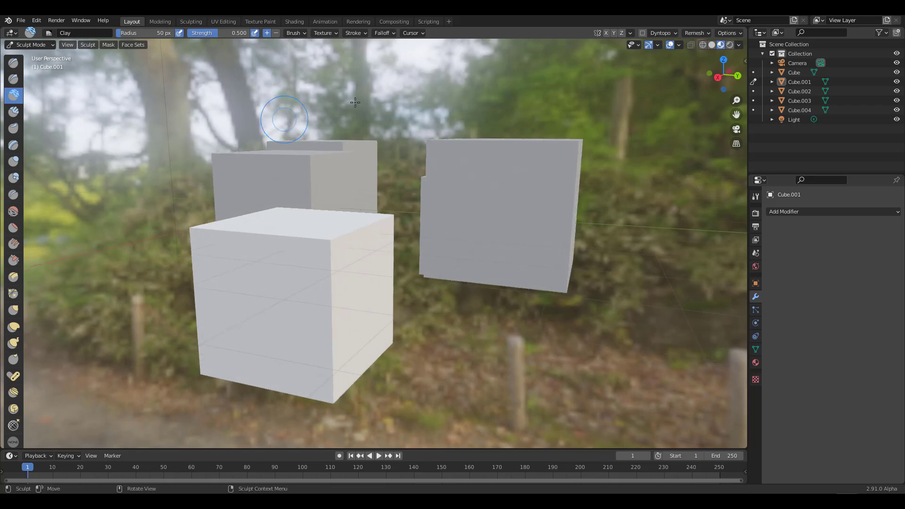
mouse_move(526, 227)
middle_mouse_down()
mouse_move(550, 339)
mouse_move(566, 338)
mouse_move(490, 354)
mouse_move(625, 351)
mouse_move(397, 310)
mouse_move(536, 275)
middle_mouse_up()
scroll(625, 351, "down", 5)
scroll(397, 310, "up", 5)
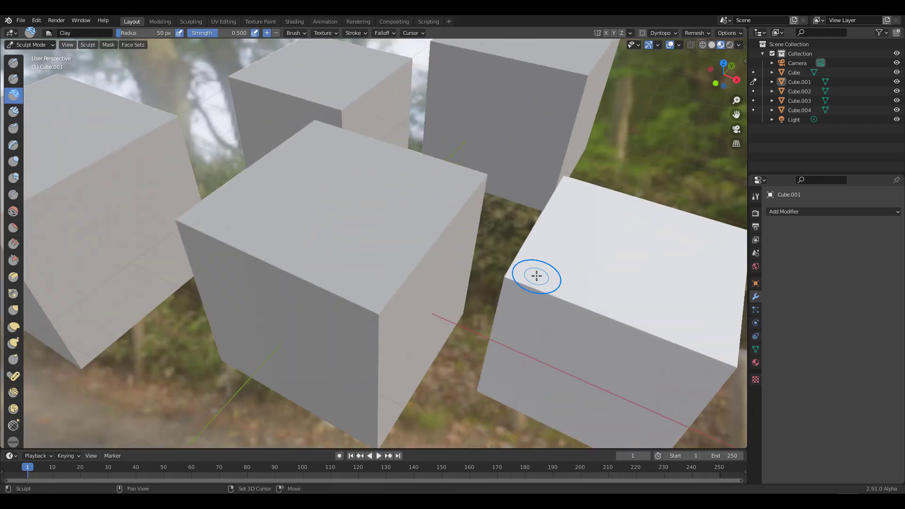
scroll(460, 347, "down", 5)
middle_click_drag(461, 347, 238, 158)
scroll(504, 250, "up", 5)
middle_click_drag(503, 250, 486, 291, "shift")
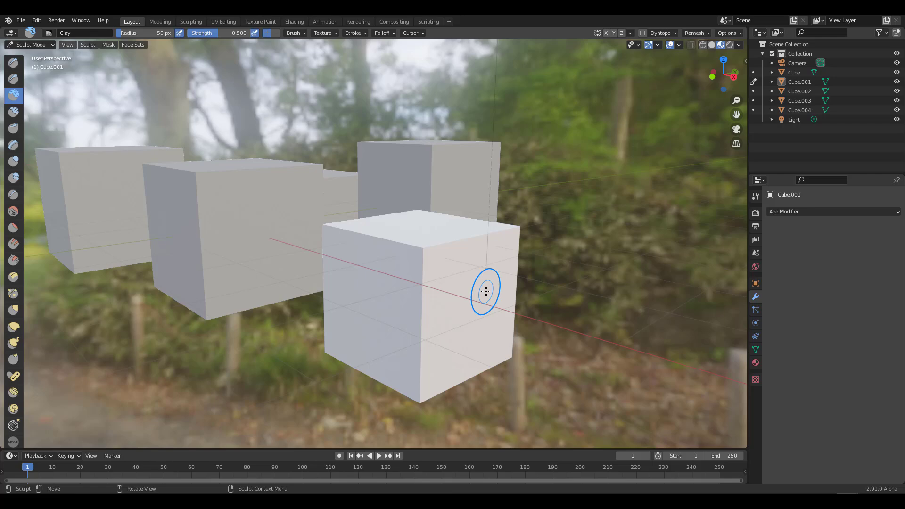
mouse_move(485, 292)
middle_mouse_down("shift")
mouse_move(414, 179)
mouse_move(401, 330)
mouse_move(613, 245)
mouse_move(589, 215)
mouse_move(591, 225)
middle_mouse_up("shift")
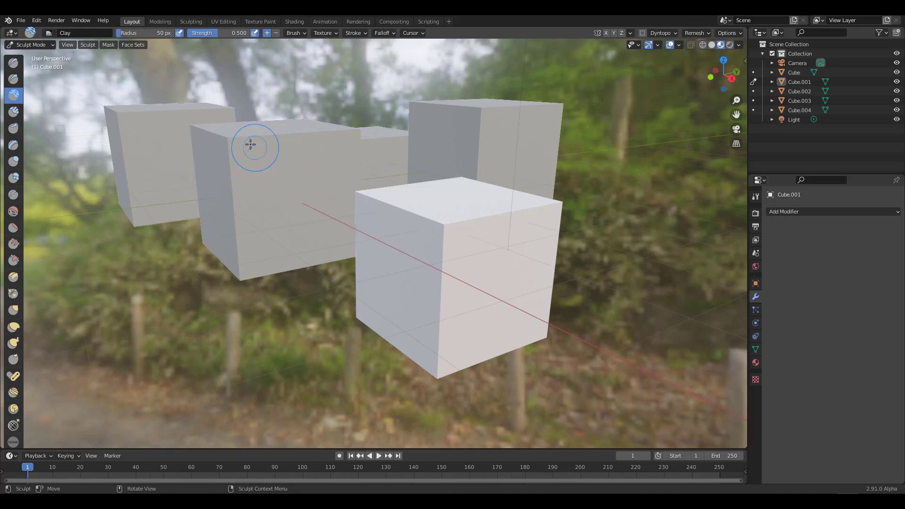
Switch the sculpting target directly from Cube.001 to Cube and on to Cube.002 without leaving Sculpt Mode
key("alt+q")
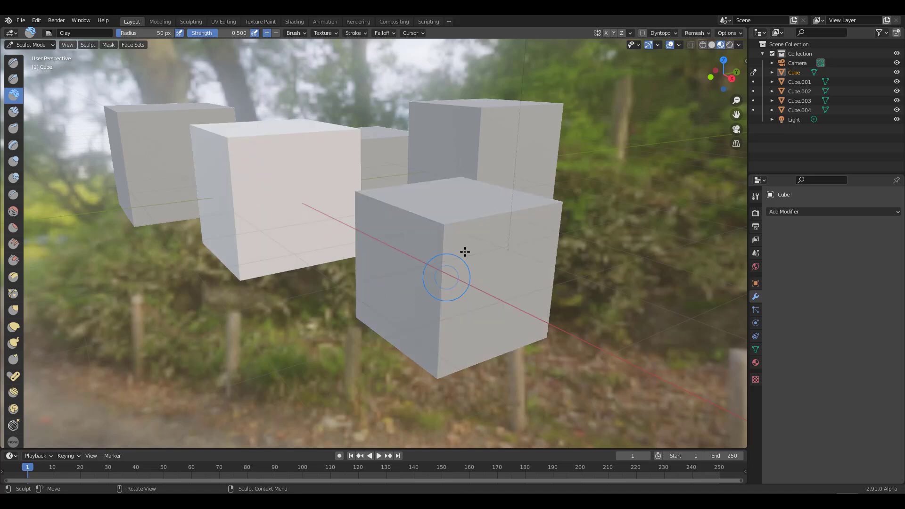
mouse_move(265, 311)
middle_mouse_down()
mouse_move(331, 325)
mouse_move(370, 319)
mouse_move(257, 313)
middle_mouse_up()
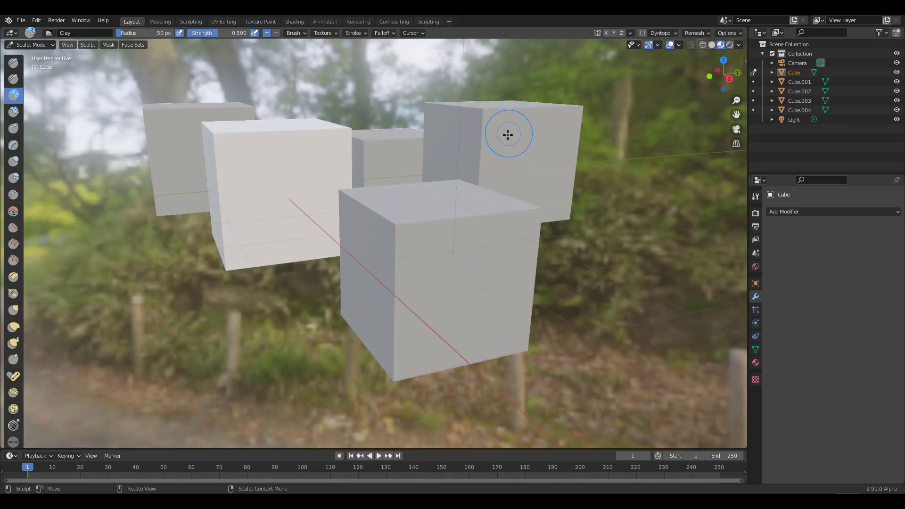
middle_click_drag(247, 259, 296, 339, "shift")
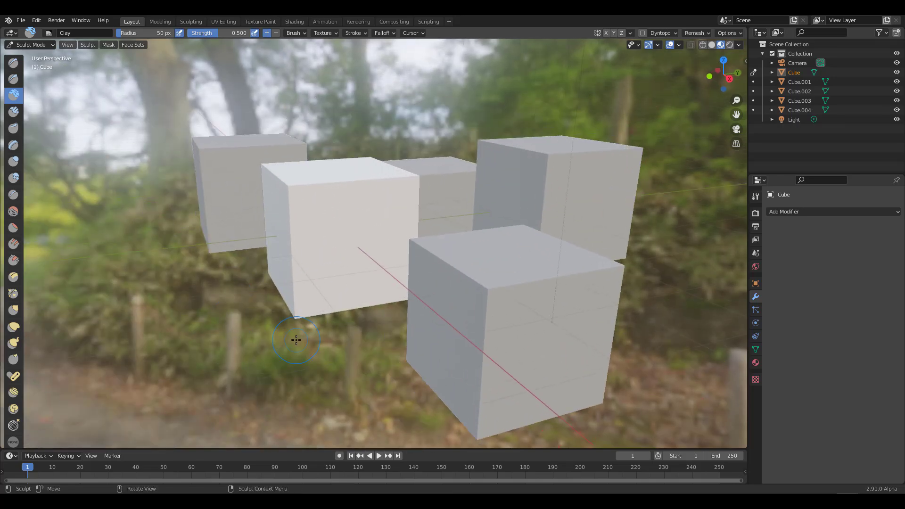
key("alt+q")
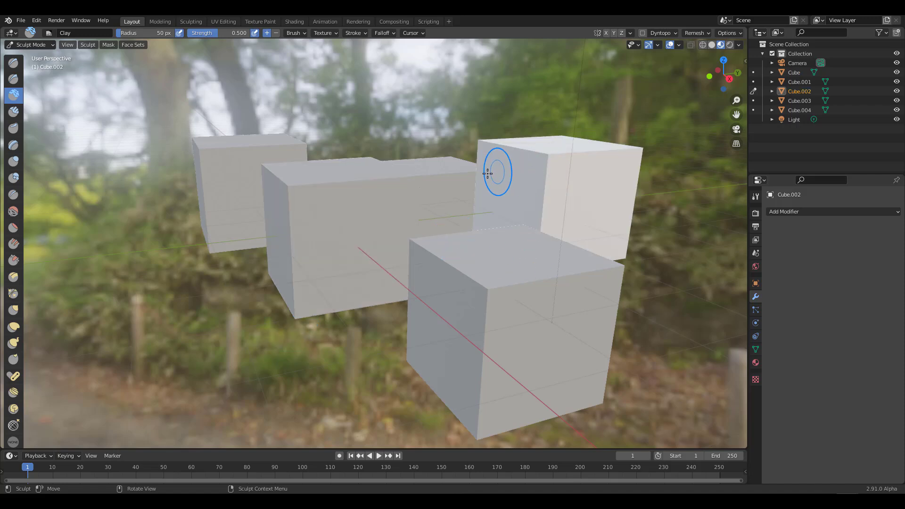
Transfer Sculpt Mode to Cube, over to Cube.003, and back to Cube
key("alt+q")
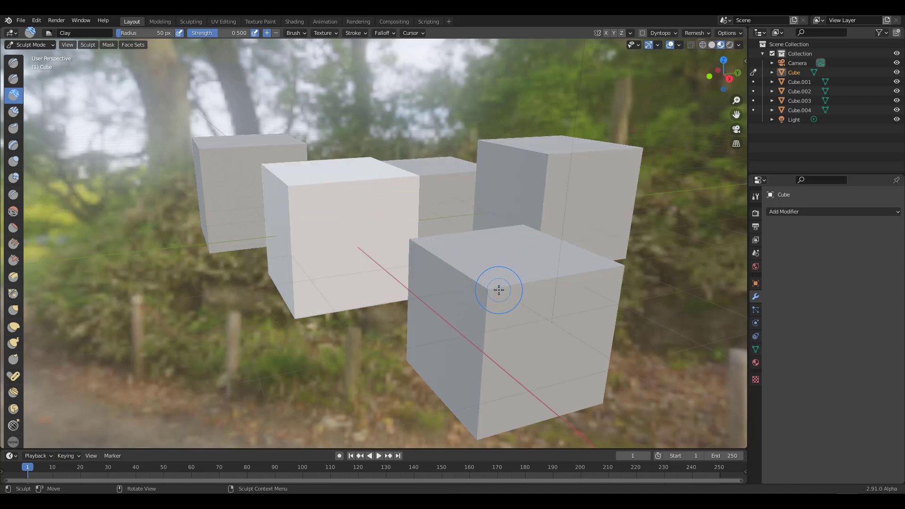
key("alt+q")
key("alt+q")
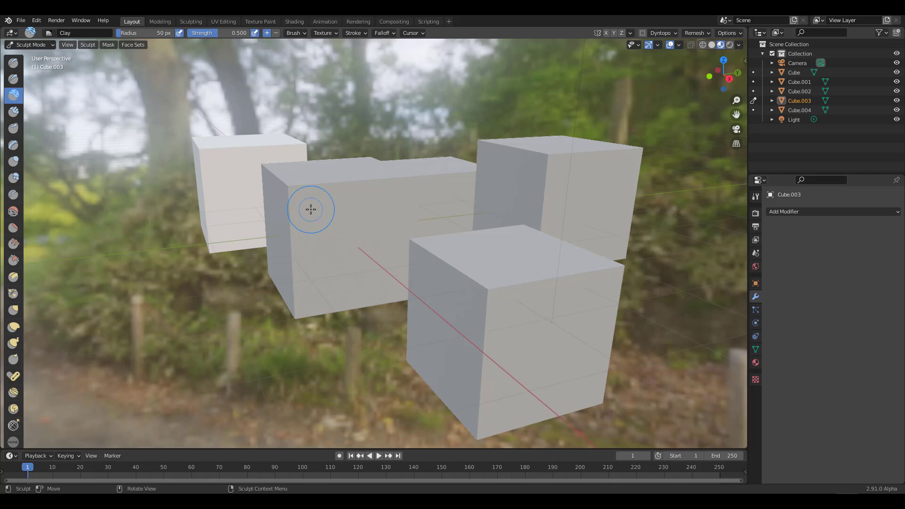
key("alt+q")
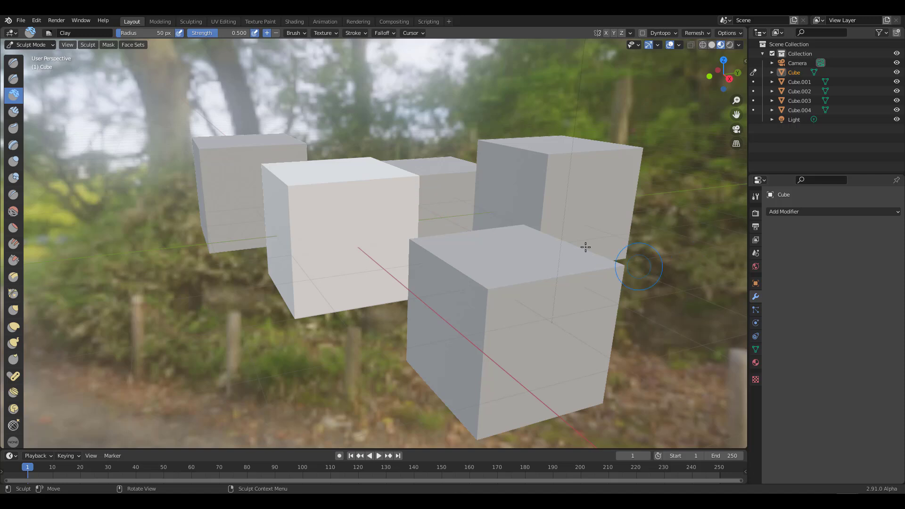
Alternate the sculpted object between Cube.001 and Cube, ending on Cube.001
key("d")
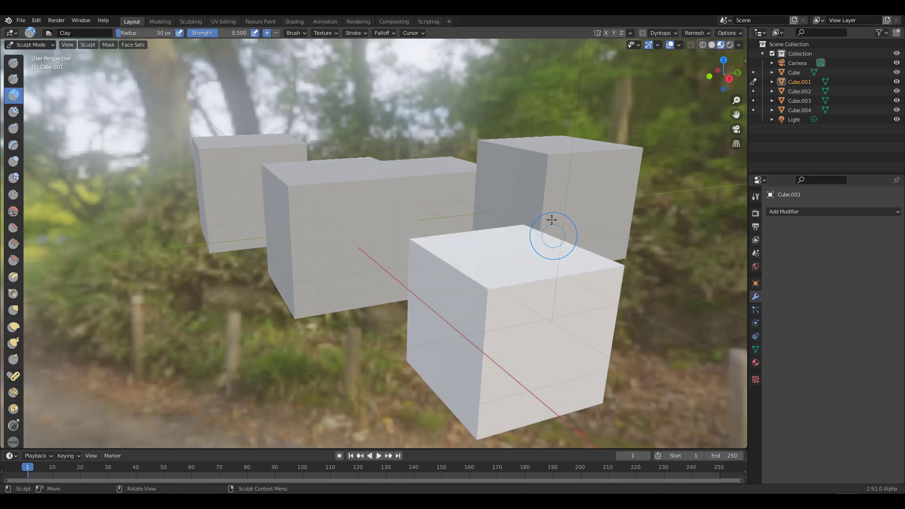
key("d")
key("d")
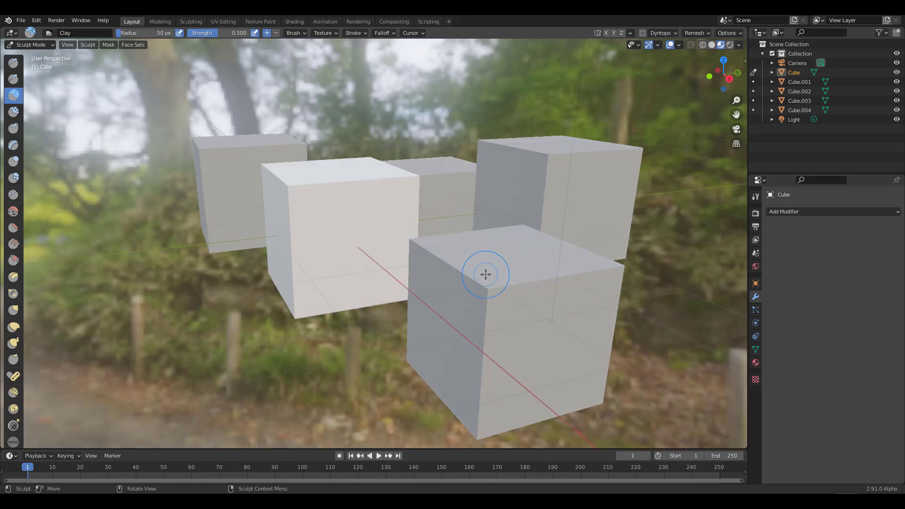
key("d")
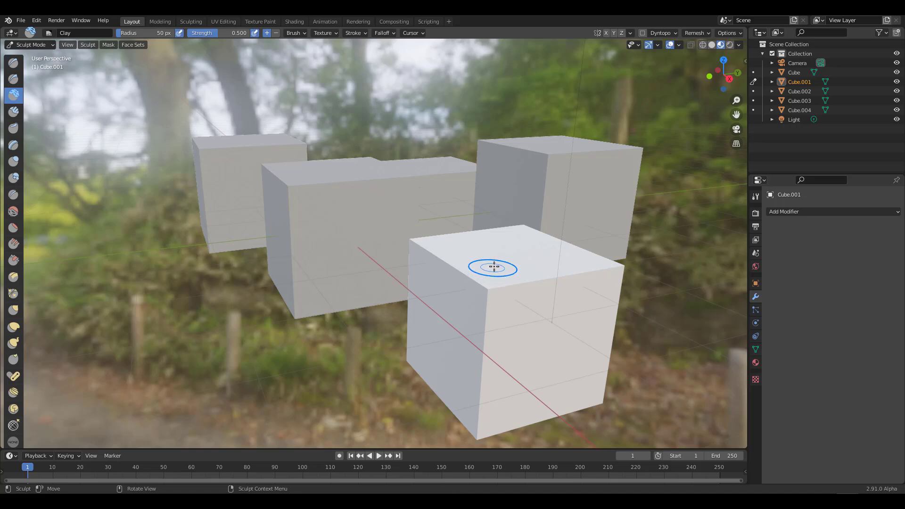
Set the Fade Inactive Geometry overlay to 0.983 to darken the cubes that are not being sculpted
left_click(679, 45)
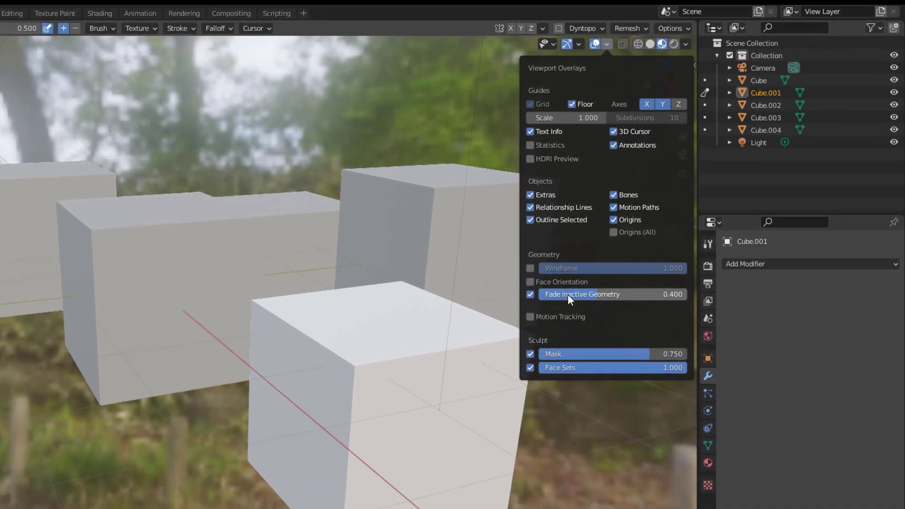
left_click_drag(567, 294, 654, 294)
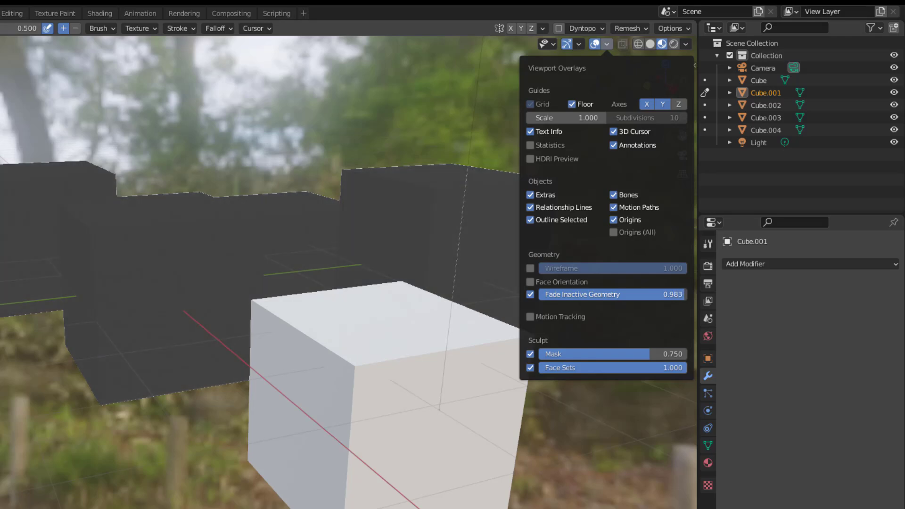
middle_click_drag(260, 130, 276, 155)
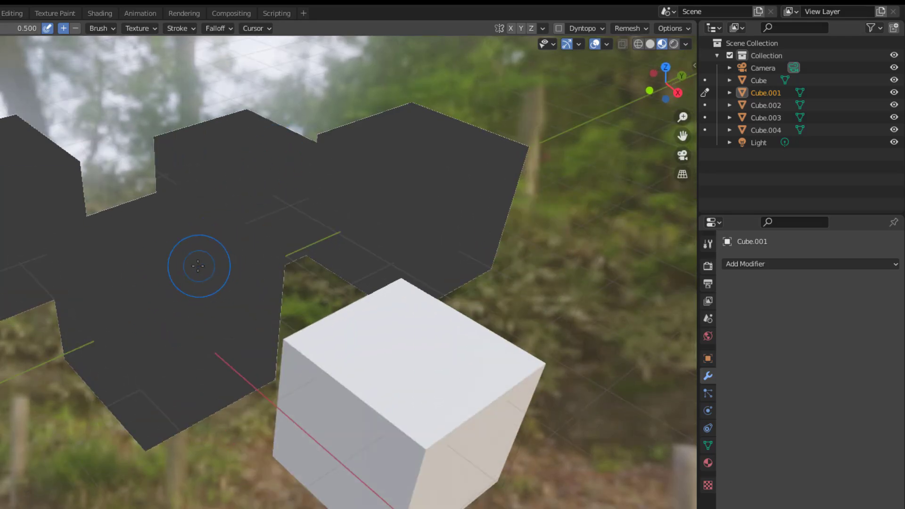
Switch the sculpted object to Cube.002, back to Cube.001, and finally to Cube
key("alt+q")
key("alt+q")
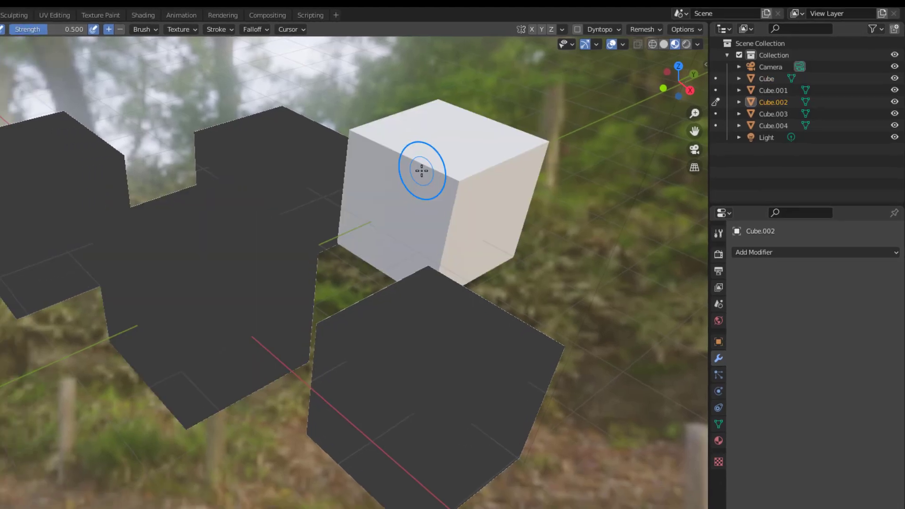
key("alt+q")
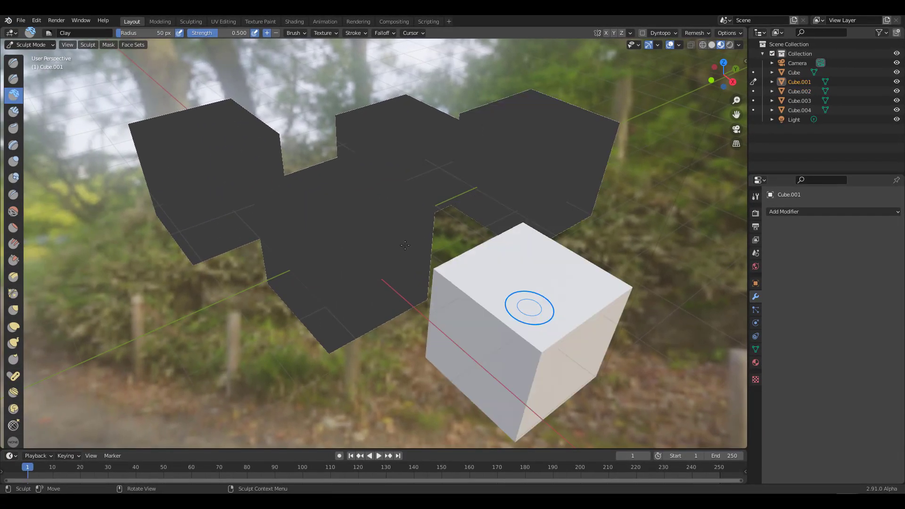
key("alt+q")
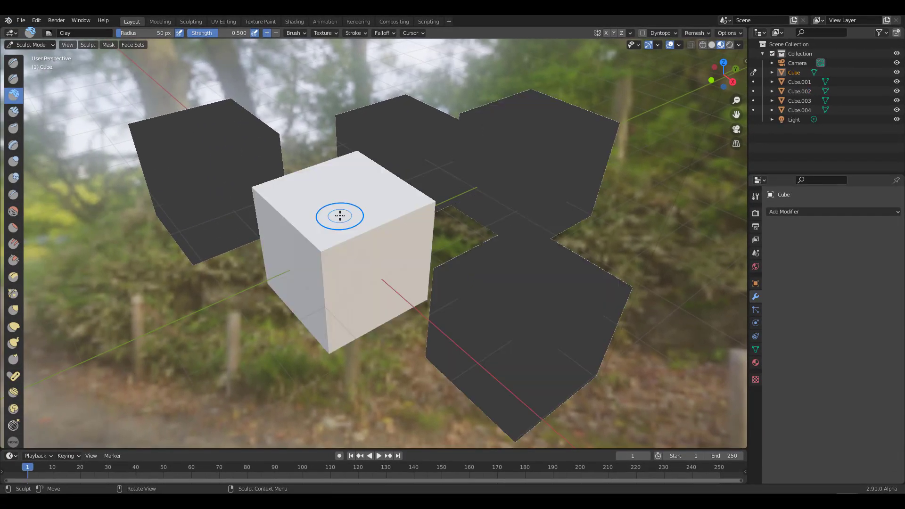
Lower the Fade Inactive Geometry overlay so the inactive cubes appear medium grey instead of nearly black
left_click(679, 45)
left_click_drag(678, 235, 702, 234)
middle_click_drag(196, 126, 513, 244)
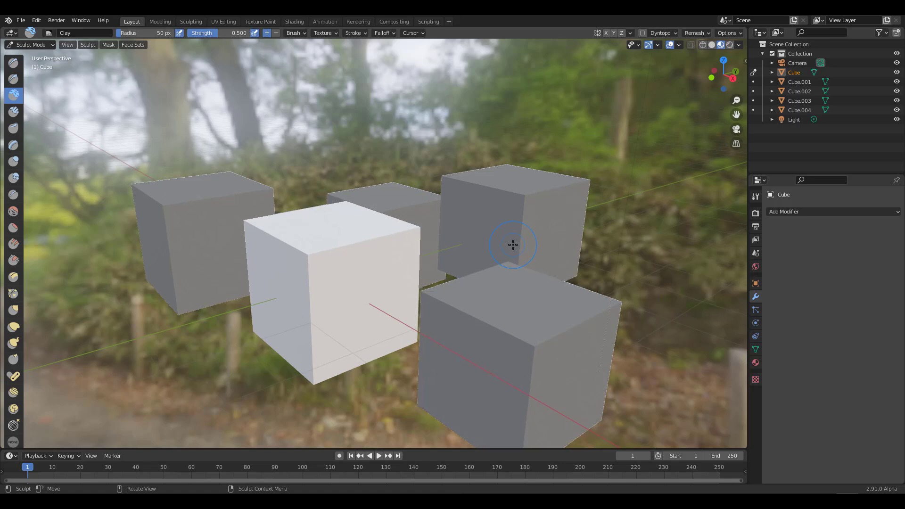
middle_click_drag(435, 173, 467, 283)
scroll(490, 220, "up", 4)
scroll(489, 219, "down", 3)
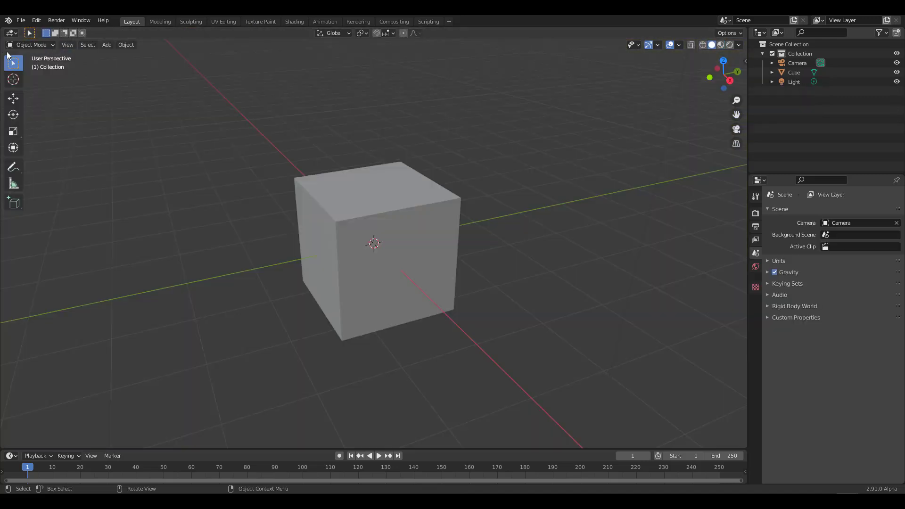
Start a new General file in the other Blender 2.91 Alpha window and open its Sculpting workspace to check the mirror axes
left_click(20, 20)
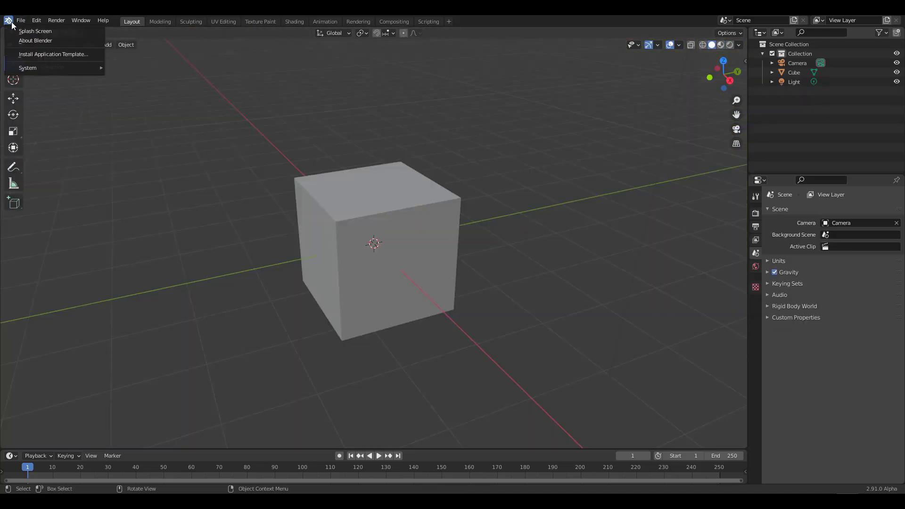
mouse_move(21, 20)
mouse_move(46, 31)
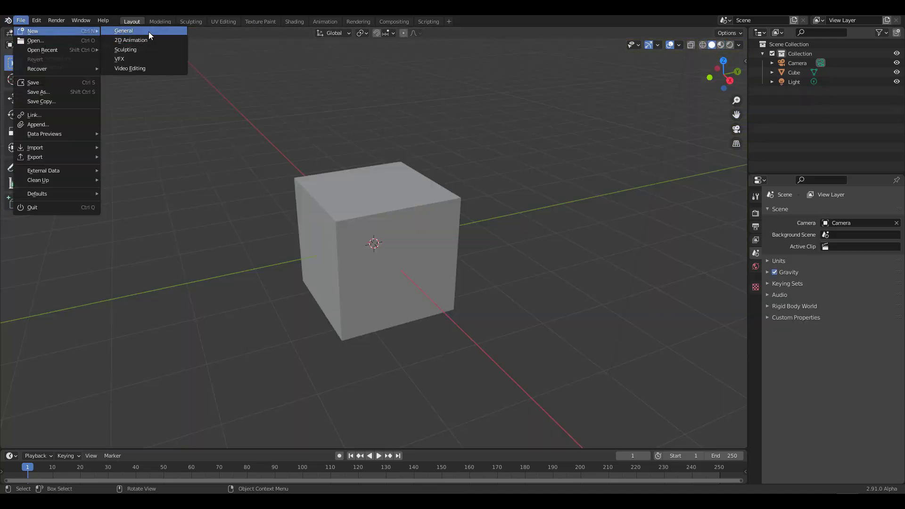
left_click(148, 33)
left_click(476, 270)
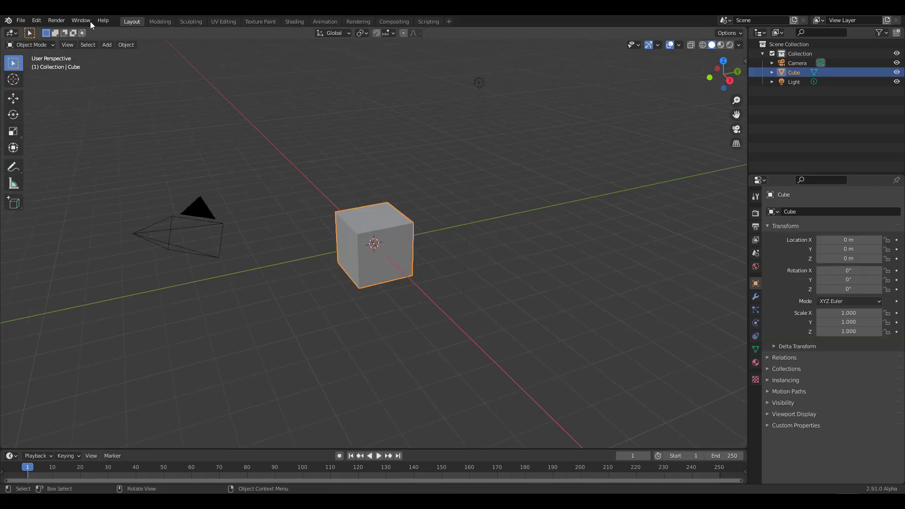
left_click(191, 21)
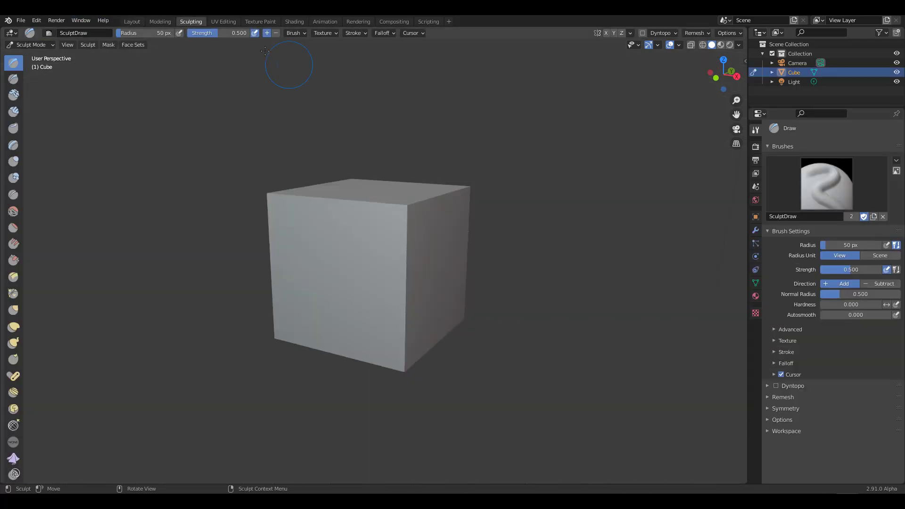
left_click(613, 33)
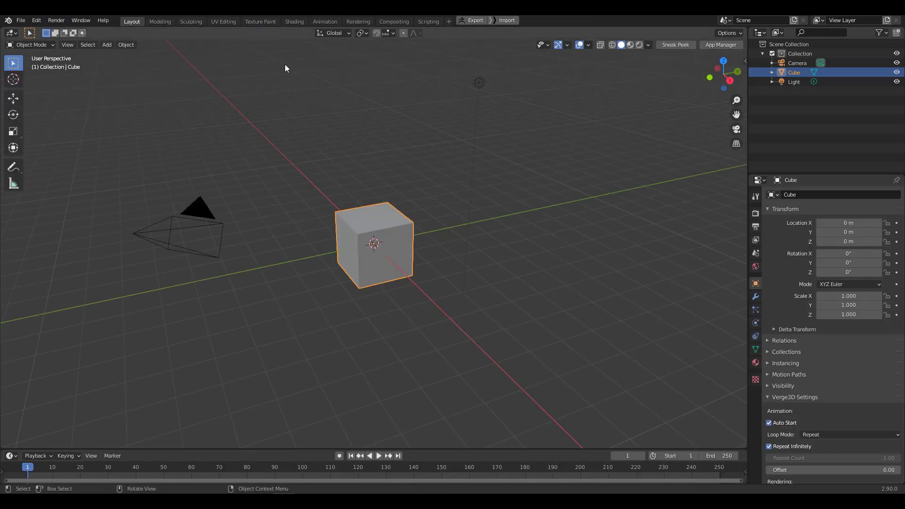
Switch to Blender 2.90.0 and open the Sculpting workspace to compare its symmetry settings with the alpha
scroll(347, 223, "up", 6)
scroll(347, 224, "down", 3)
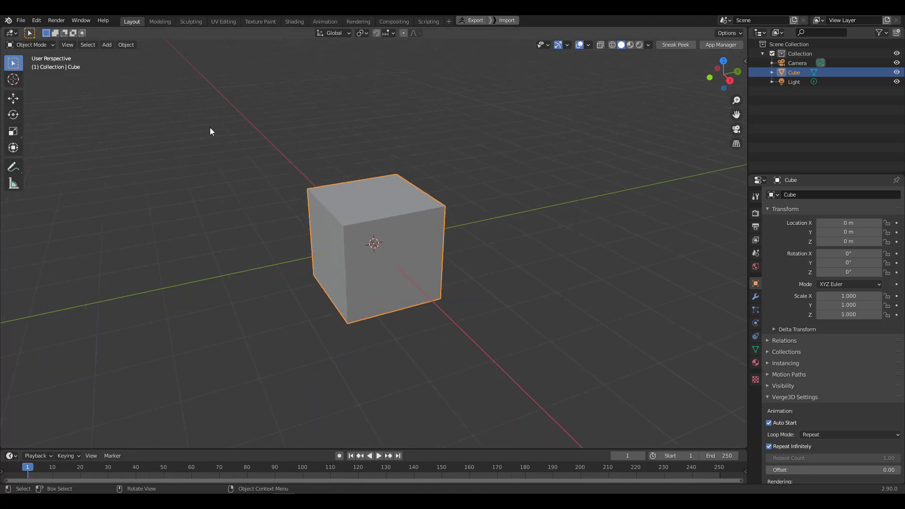
left_click(191, 22)
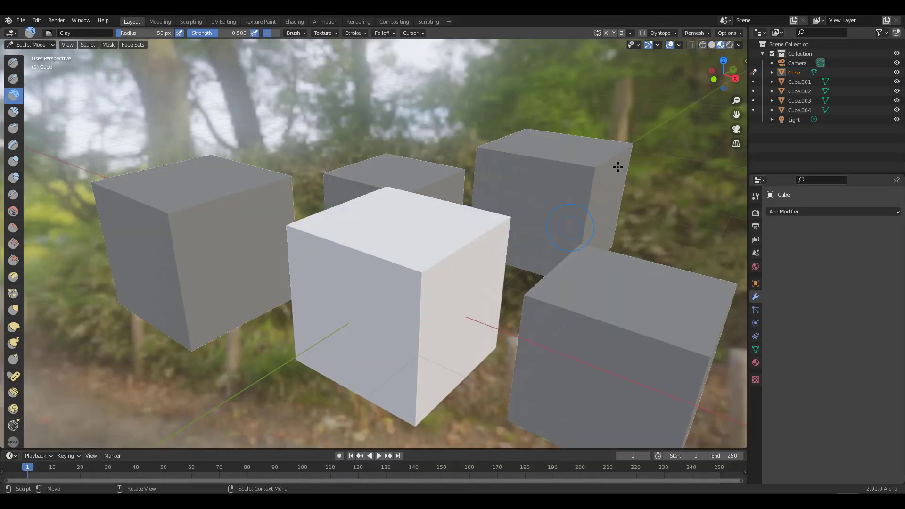
Back in the five-cube 2.91 Alpha scene, enable X mirror symmetry on Cube and, after switching the sculpting target, on Cube.001
left_click(606, 32)
key("alt+q")
mouse_move(648, 323)
middle_mouse_down("alt")
mouse_move(573, 317)
mouse_move(553, 256)
mouse_move(565, 236)
middle_mouse_up("alt")
left_click(606, 33)
Toggle the X mirror symmetry of Cube.001 and switch the sculpting target back to Cube
scroll(471, 259, "down", 5)
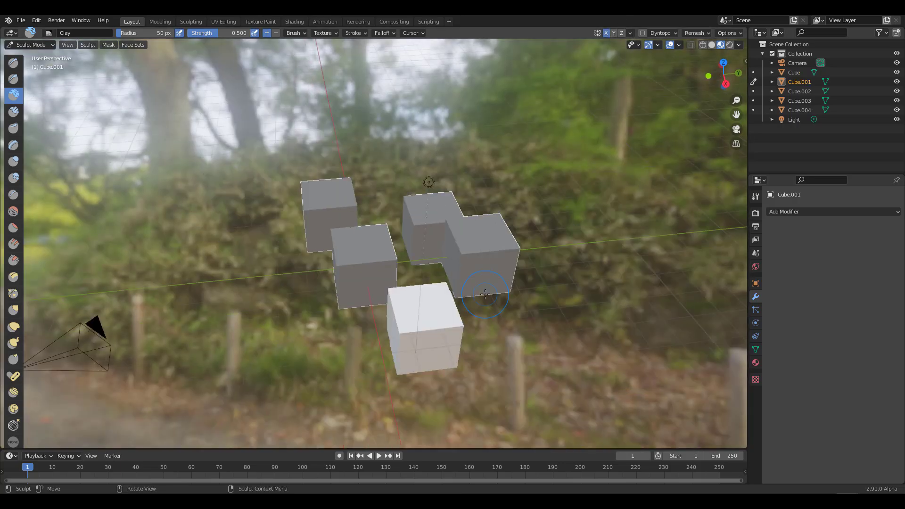
middle_click_drag(471, 259, 454, 303)
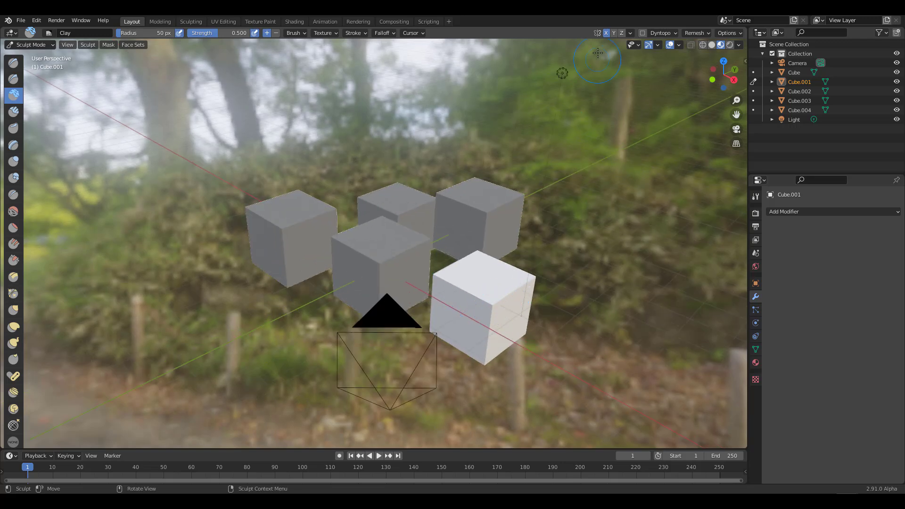
left_click(605, 33)
key("alt+q")
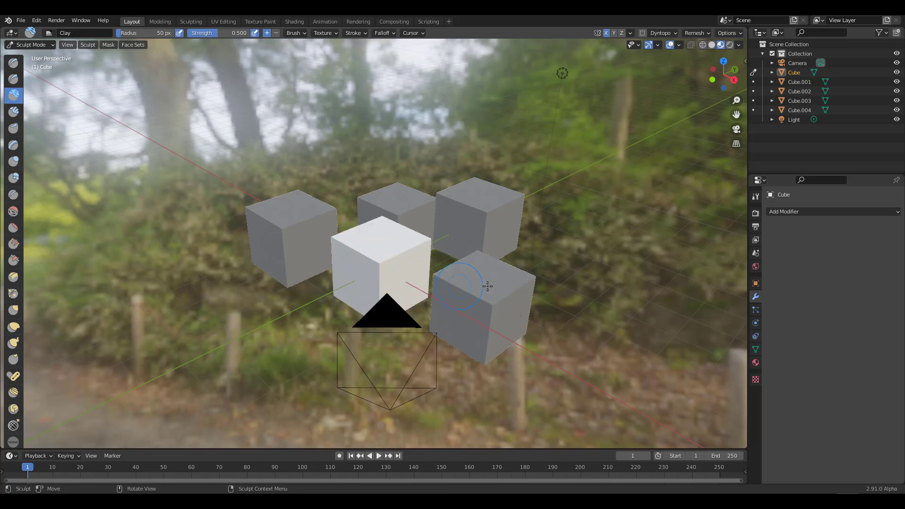
Switch the sculpting target from Cube to the cube under the brush
key("alt+q")
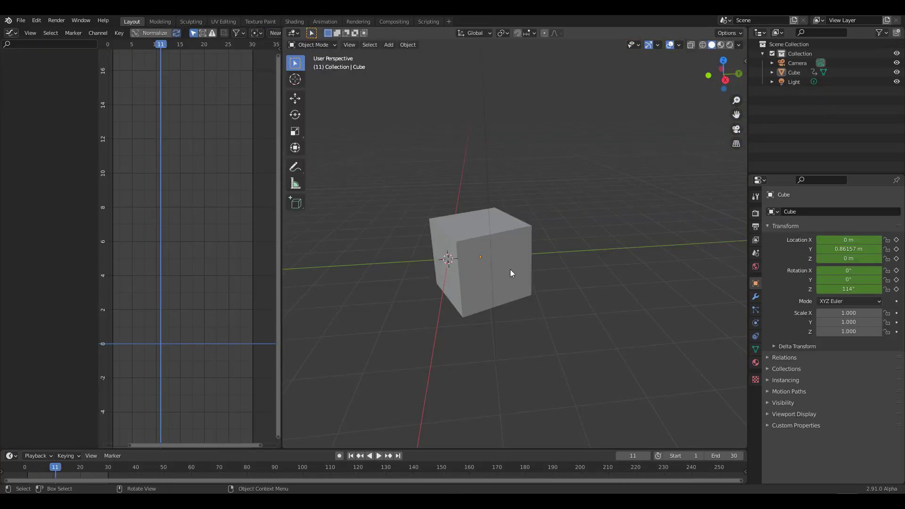
Scrub the timeline of the animated cube scene, play its animation from frame 0 and stop at frame 26
middle_click_drag(510, 272, 511, 295)
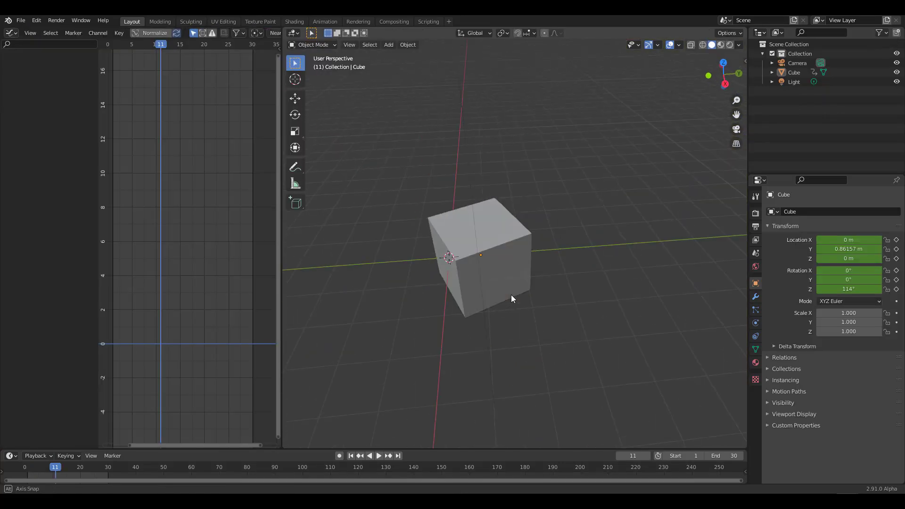
scroll(263, 415, "up", 1)
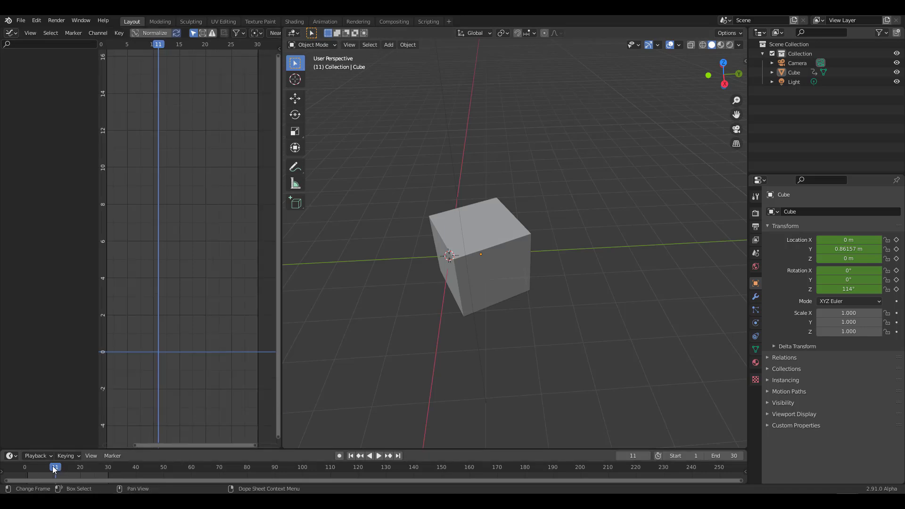
left_click_drag(54, 468, 102, 477)
key("Escape")
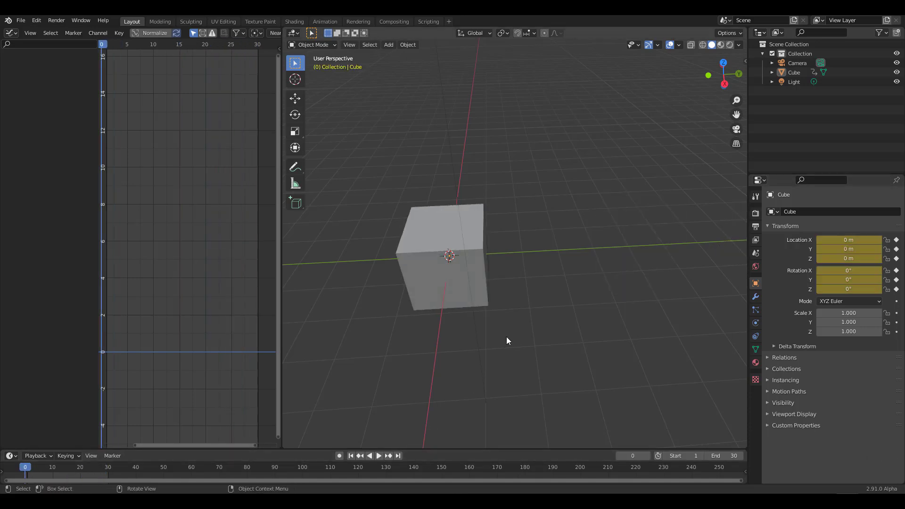
key("space")
middle_click_drag(507, 337, 542, 321)
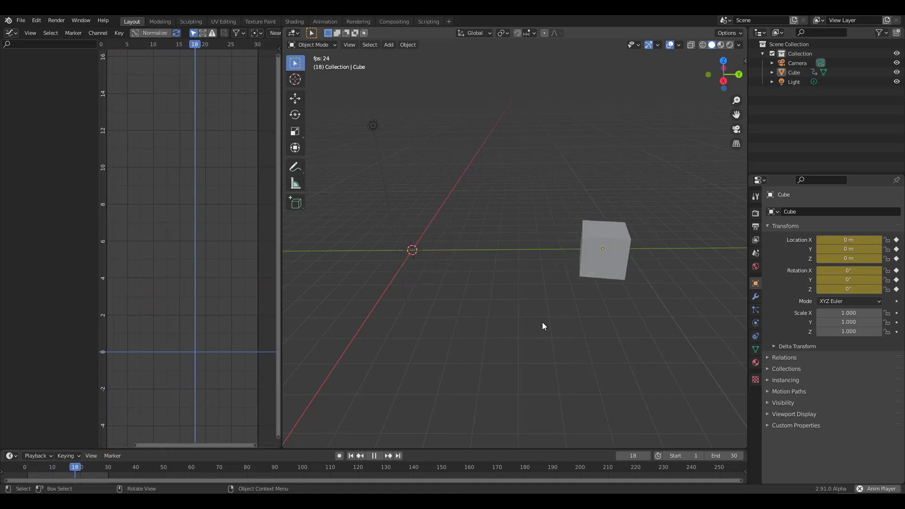
key("space")
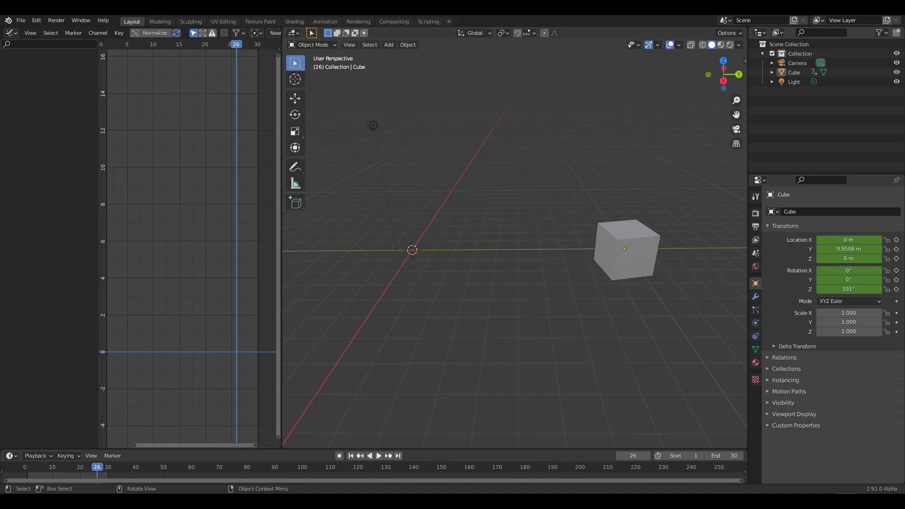
Copy the animated cube, switch to Blender 2.90.0 and paste it there in place of the deleted default cube
left_click(642, 248)
key("ctrl+c")
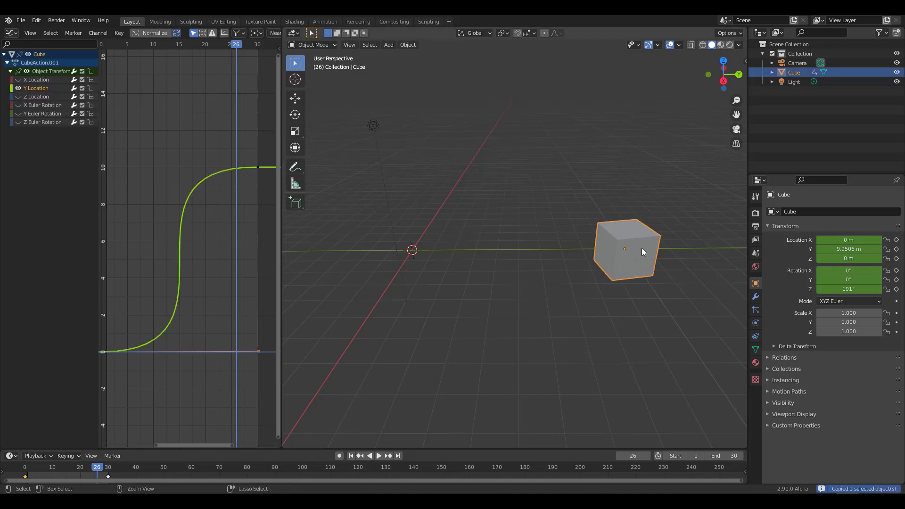
key("alt+Tab")
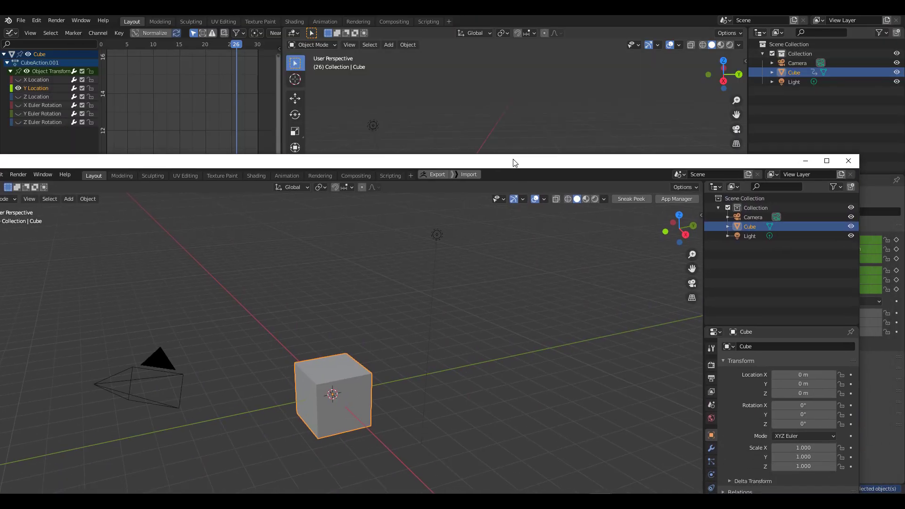
key("Delete")
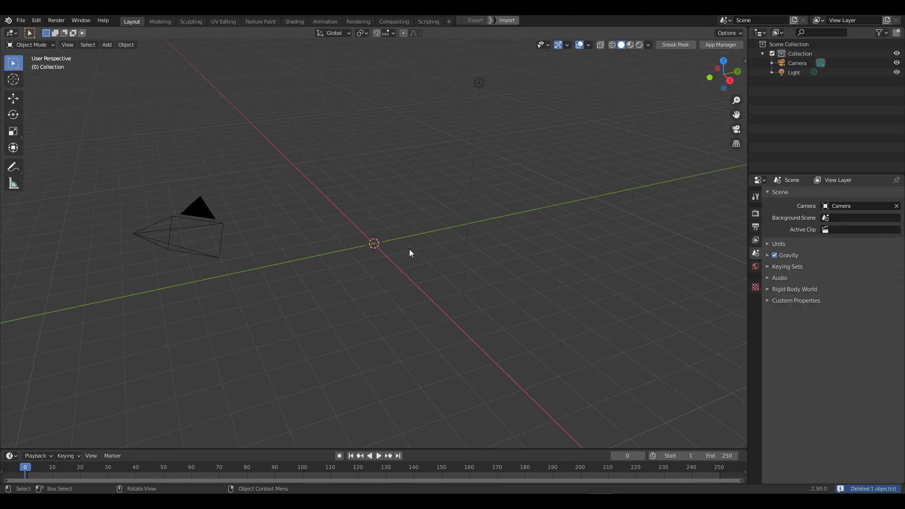
key("ctrl+v")
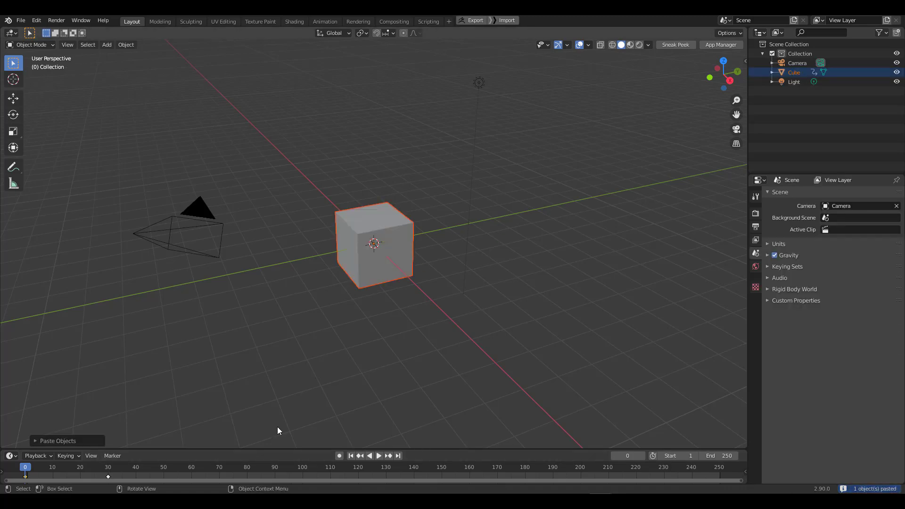
Set the scene's end frame to 30 and play the pasted cube's animation
left_click(719, 455)
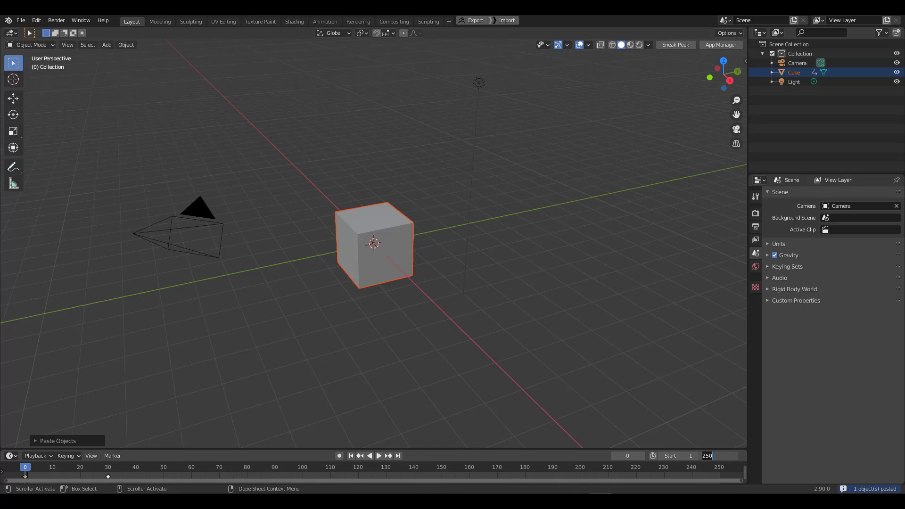
type("30")
key("Return")
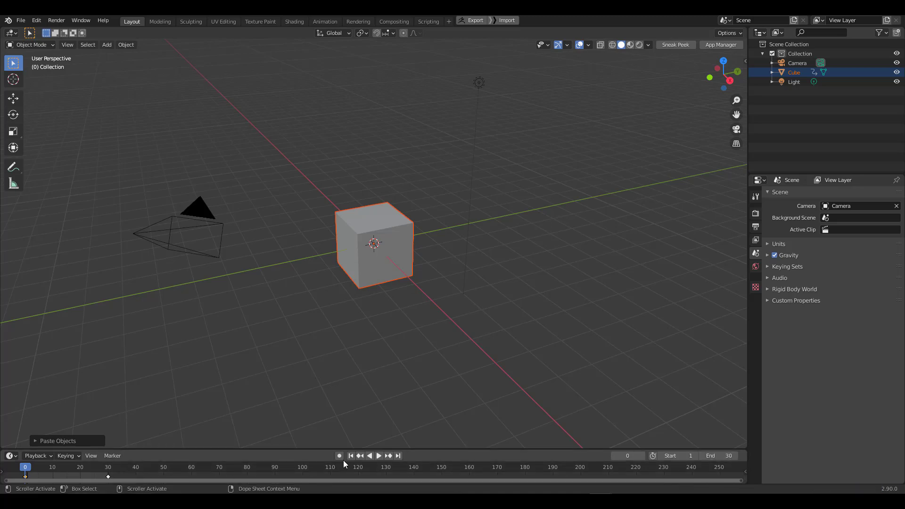
left_click(381, 456)
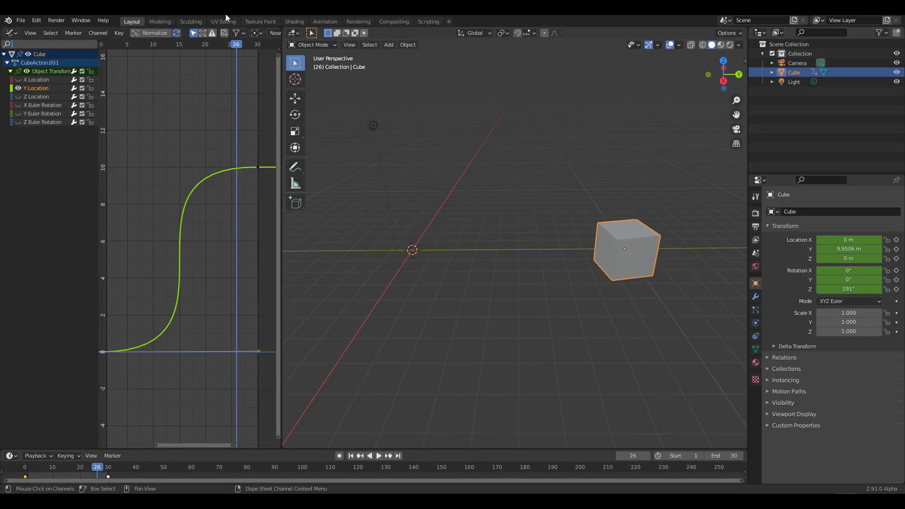
Arrange the 2.91 Alpha and 2.90.0 windows side by side to compare cube playback, and stop the animation in 2.90.0
left_click_drag(217, 14, 0, 20)
left_click(649, 202)
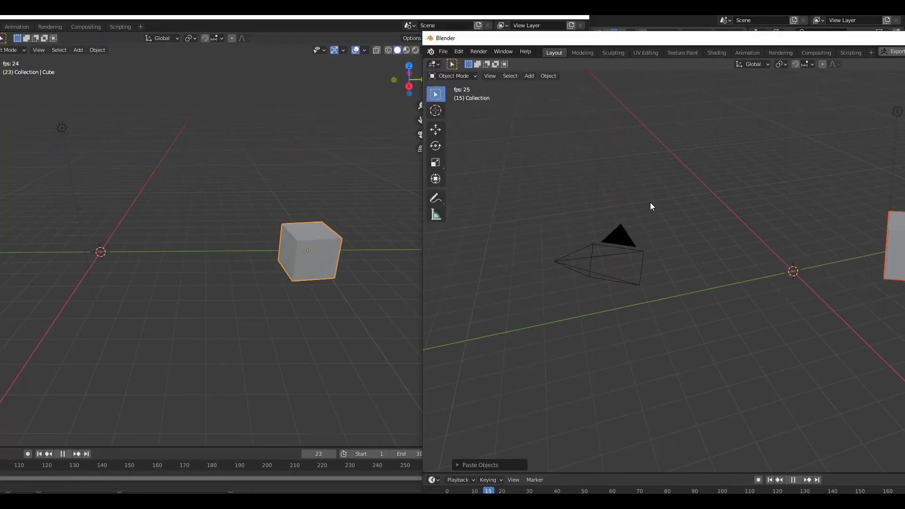
left_click_drag(482, 38, 475, 21)
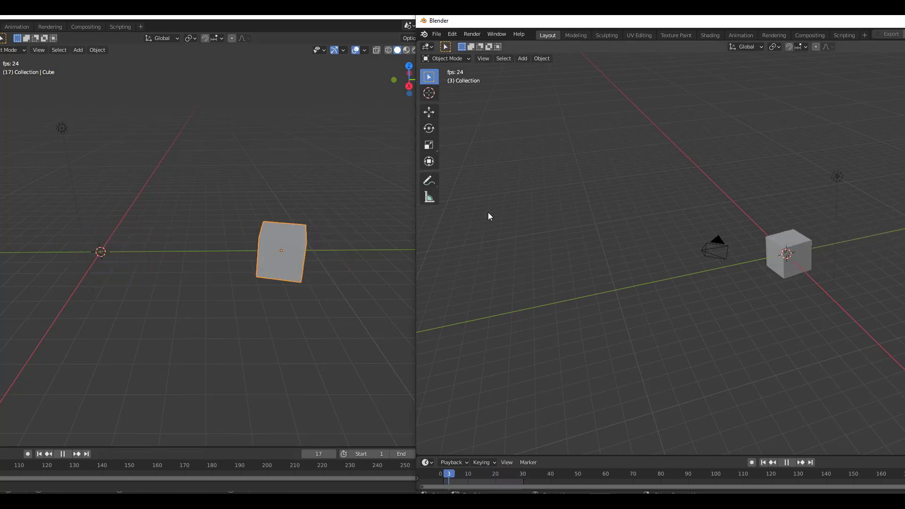
key("space")
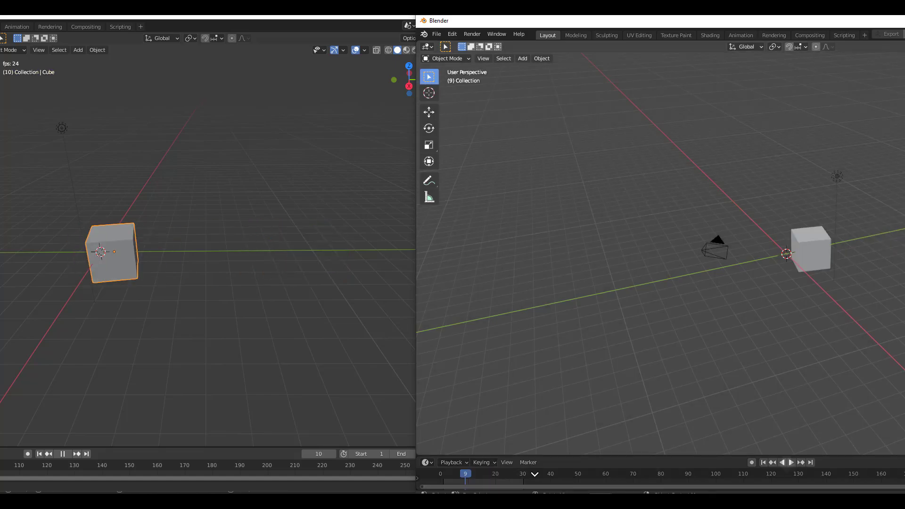
Return to the 2.91 Alpha window, maximize it and stop the cube animation at frame 13
left_click(258, 330)
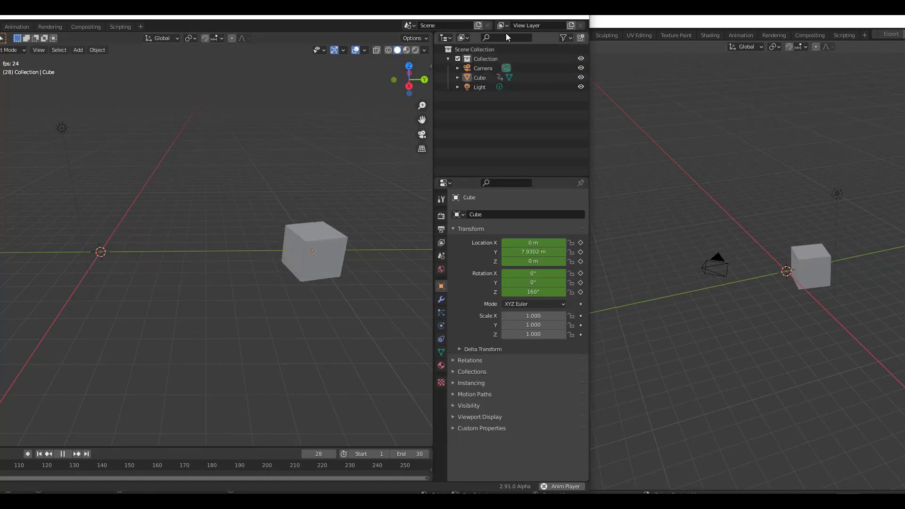
key("super+Up")
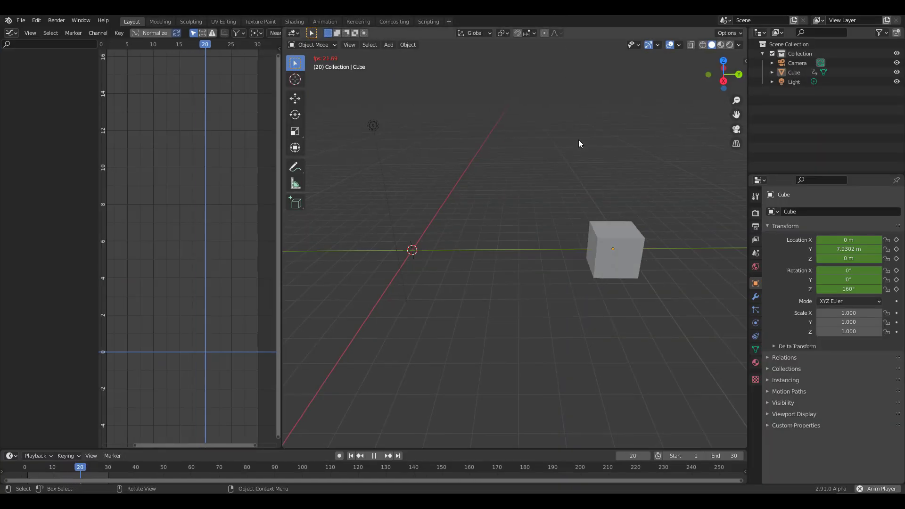
left_click(373, 459)
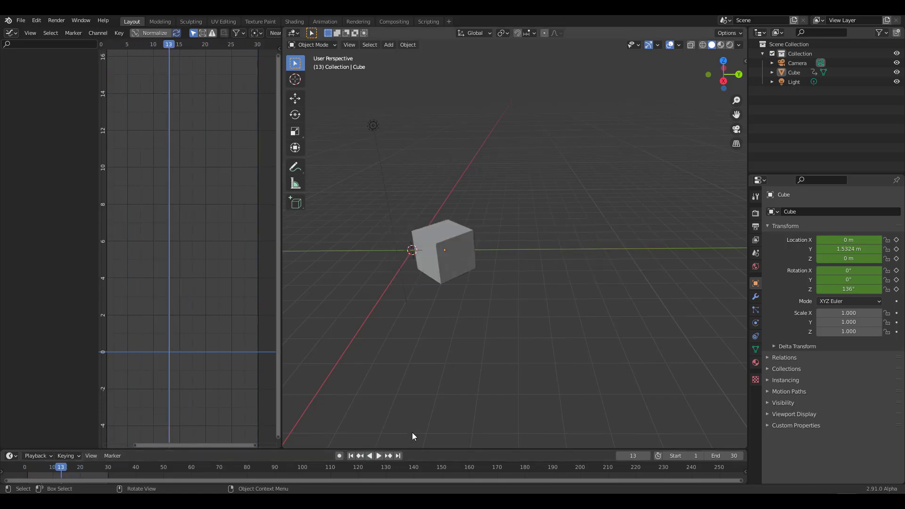
Enlarge the timeline area and turn it into a Shader Editor focused on the cube's Principled BSDF node
left_click_drag(423, 449, 123, 333)
left_click(9, 343)
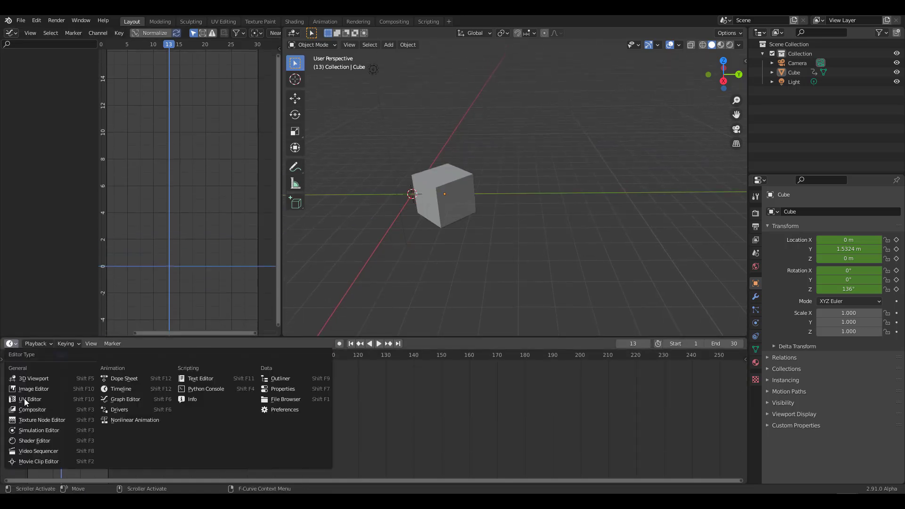
left_click(31, 435)
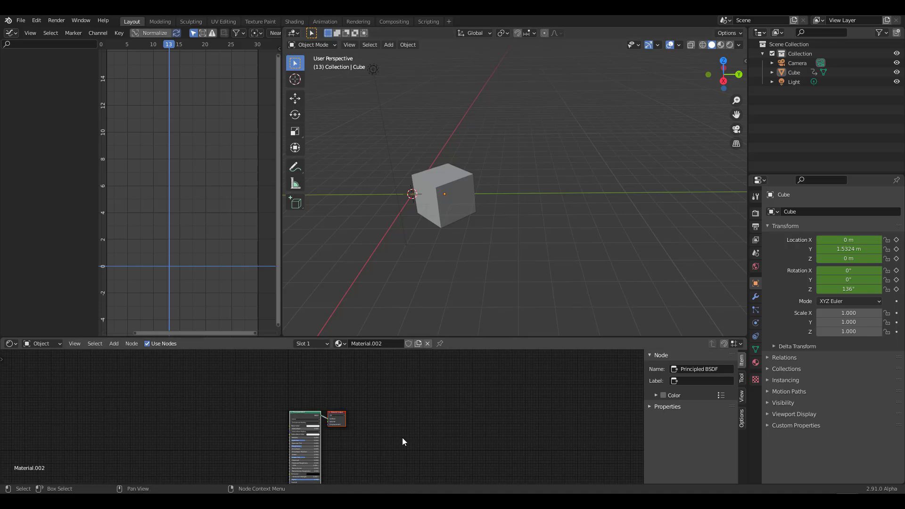
middle_click_drag(403, 437, 458, 390)
scroll(455, 424, "up", 4)
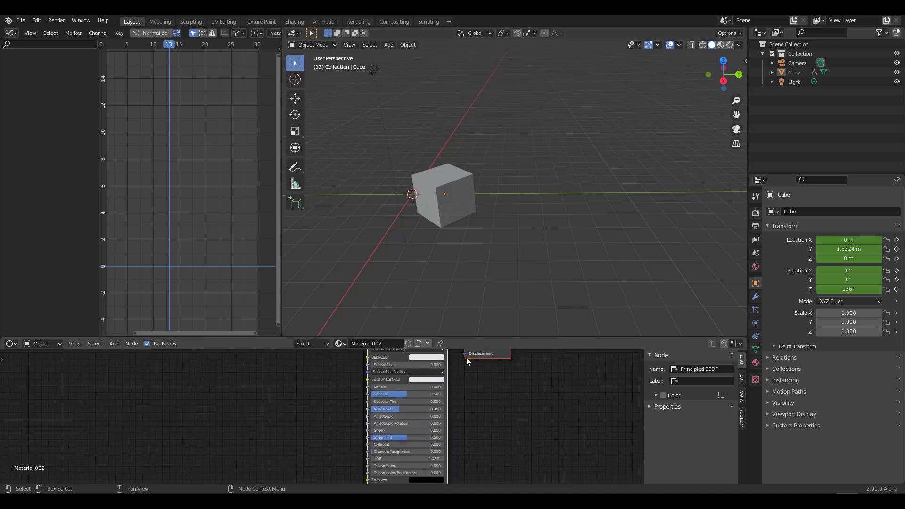
Select the cube and set its Principled BSDF Emission colour to a saturated pink in rendered viewport shading
left_click(448, 199)
scroll(546, 422, "up", 2)
middle_click_drag(568, 423, 487, 406)
scroll(487, 405, "up", 1)
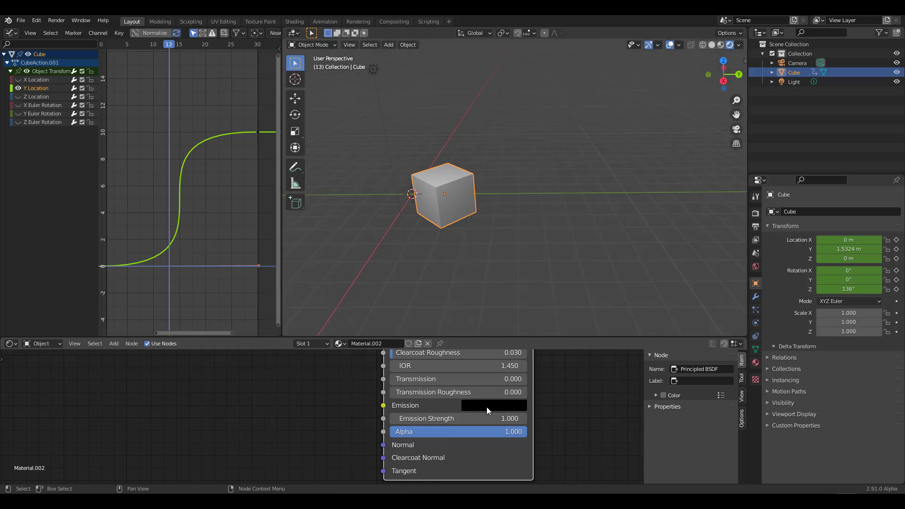
left_click(487, 406)
left_click_drag(570, 267, 569, 226)
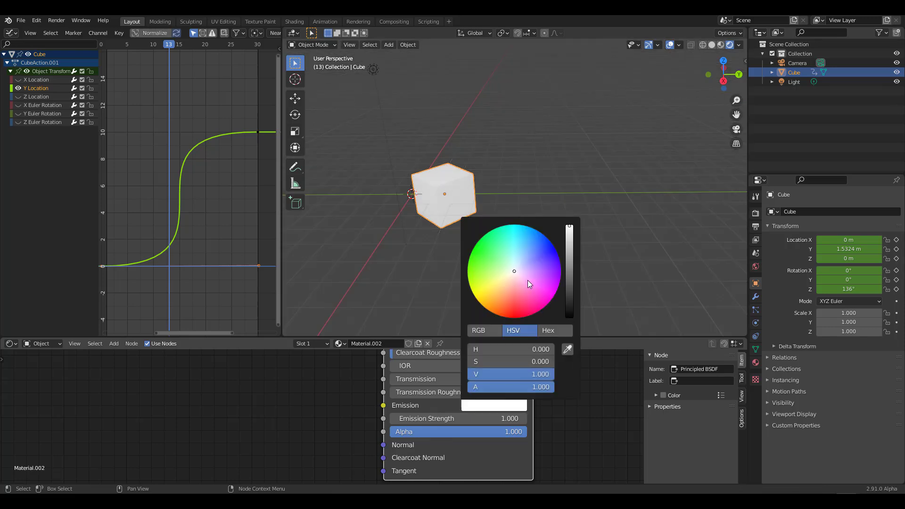
left_click_drag(527, 280, 533, 312)
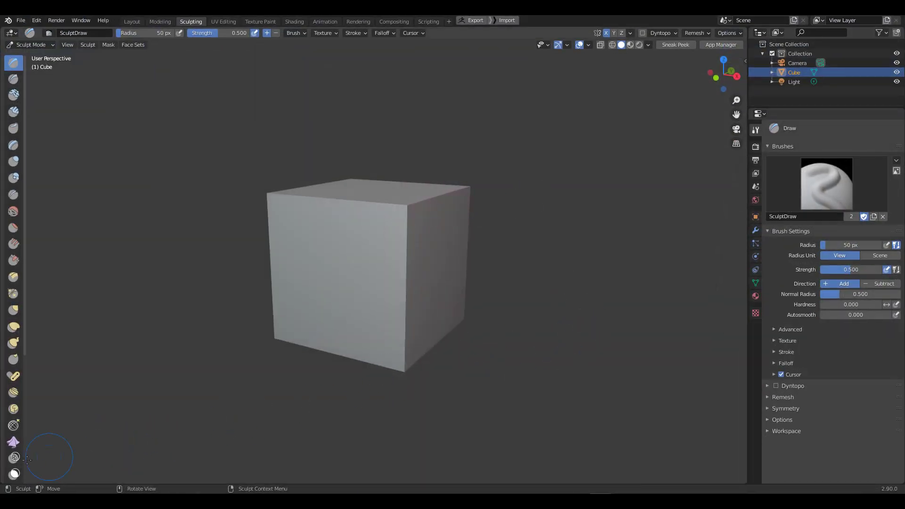
In Blender 2.90.0, open the Layout workspace and turn the enlarged timeline area into a Shader Editor to compare the Principled BSDF
left_click(135, 24)
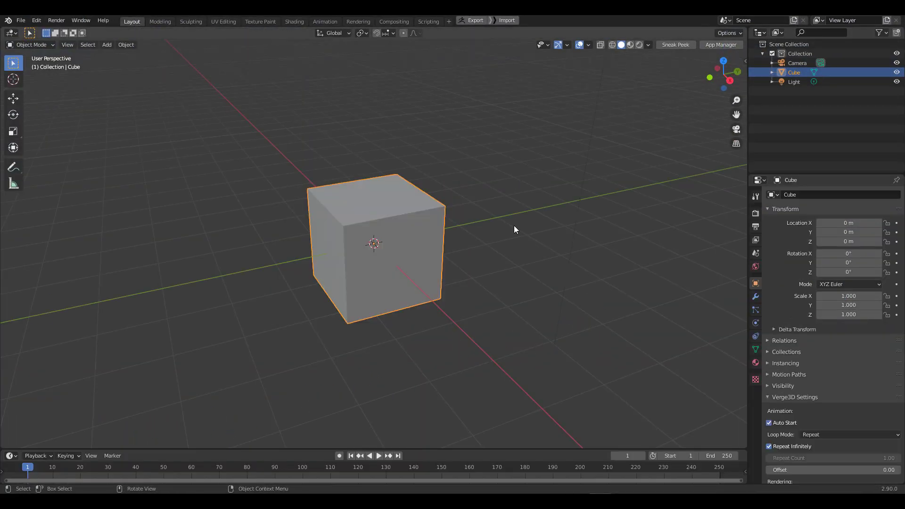
left_click_drag(572, 447, 575, 303)
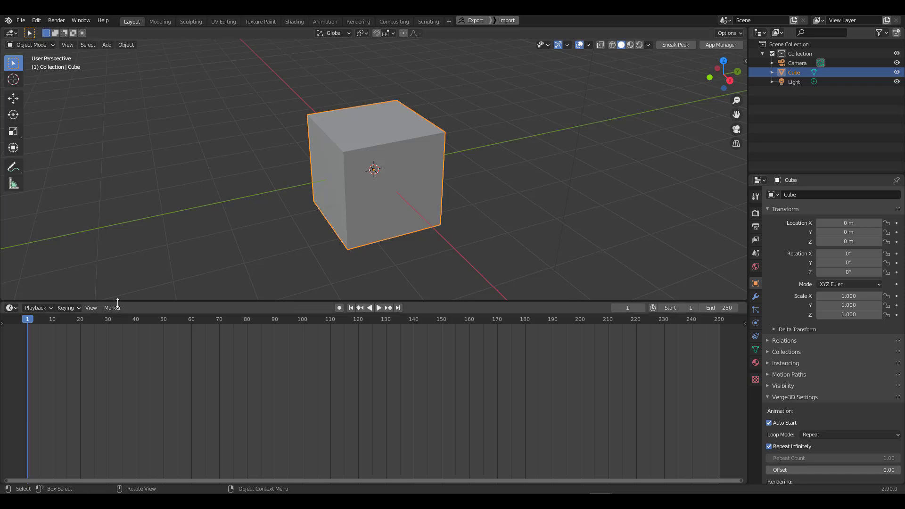
left_click(14, 309)
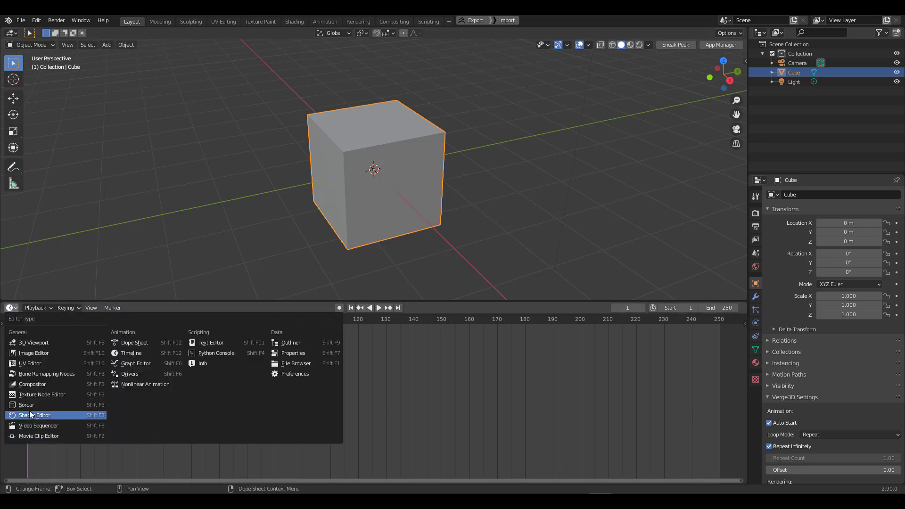
left_click(29, 413)
middle_click_drag(374, 435, 377, 378)
scroll(429, 364, "up", 5)
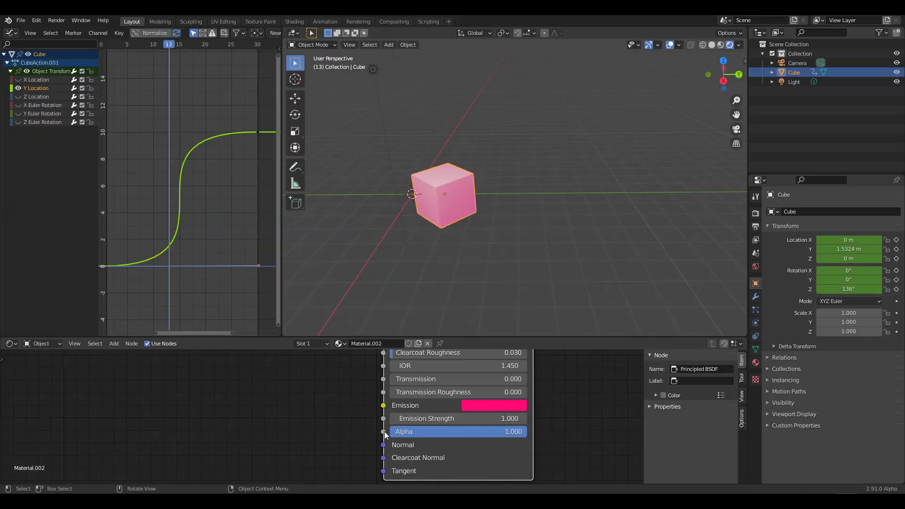
Back in Blender 2.91 Alpha, enable Bloom in the Eevee render settings and play the emissive cube's animation
left_click(756, 213)
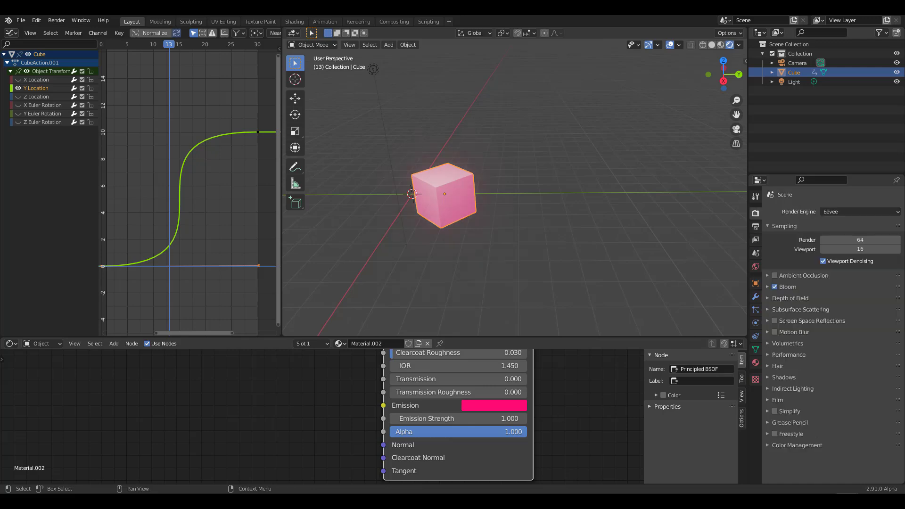
middle_click_drag(460, 205, 413, 188)
middle_click_drag(467, 197, 445, 193)
key("space")
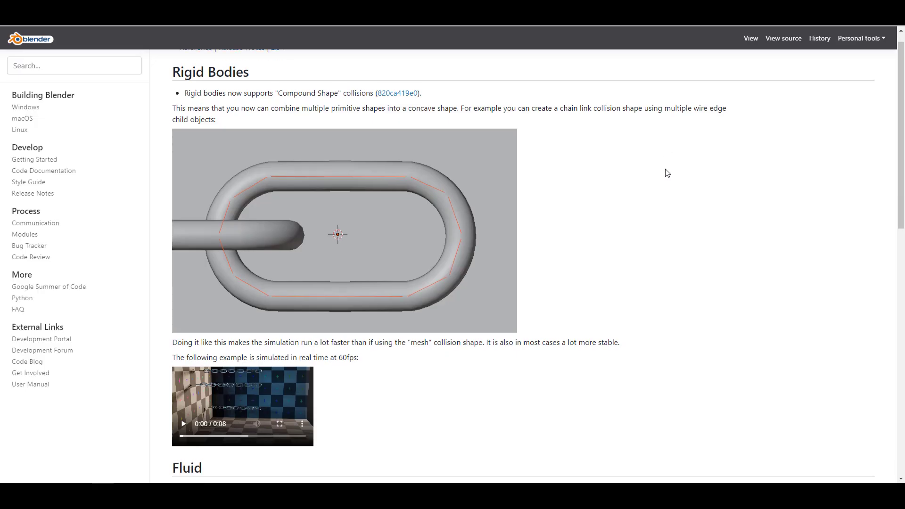
Switch to the Blender 2.91 release notes and skim the Rigid Bodies, Fluid and Animation & Rigging sections
scroll(667, 173, "down", 6)
scroll(667, 173, "up", 6)
scroll(667, 174, "down", 7)
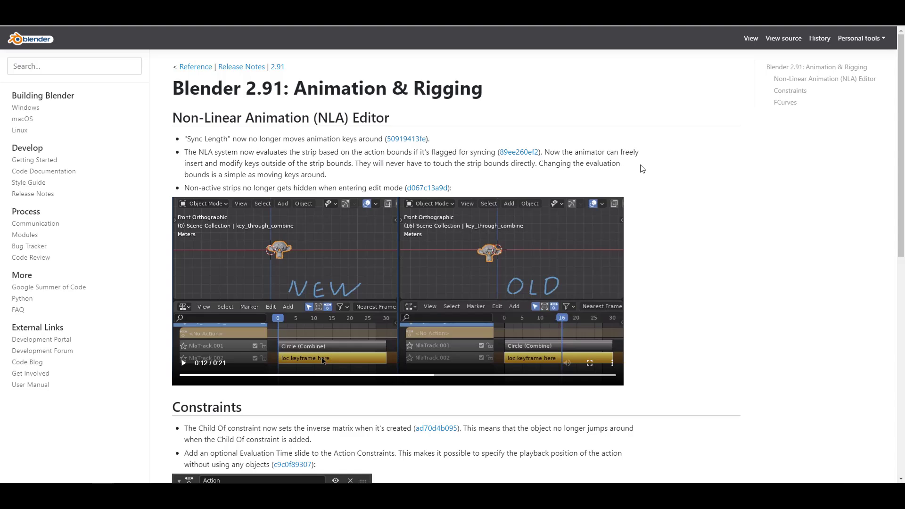
scroll(641, 169, "down", 5)
scroll(643, 170, "up", 5)
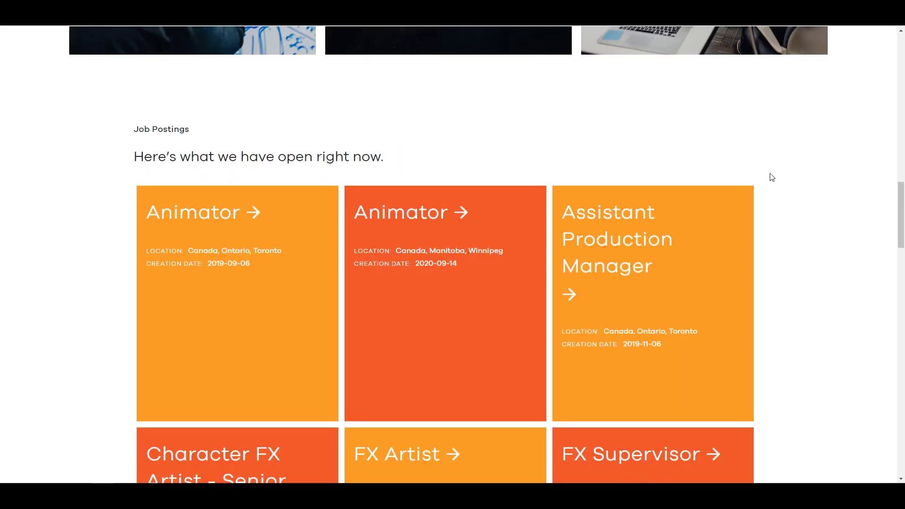
Skim the animation studio's careers page, viewing its photos and open job postings
scroll(772, 177, "up", 12)
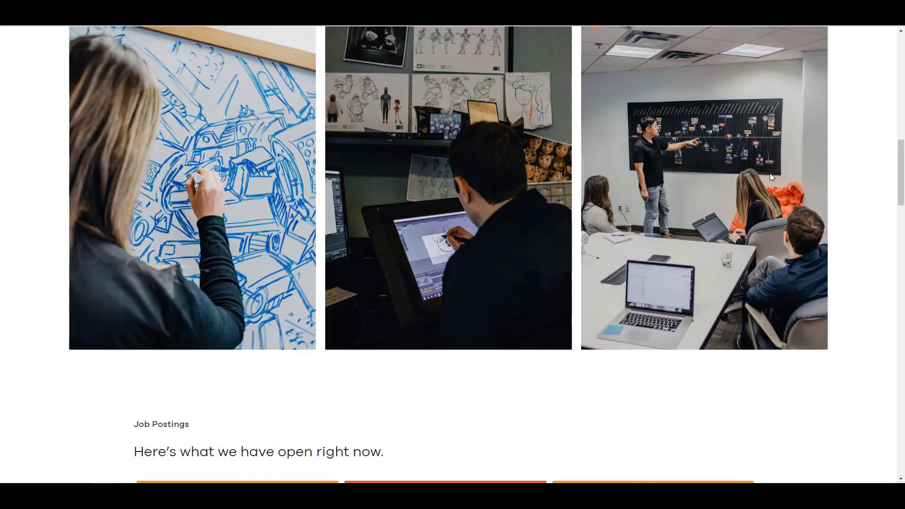
scroll(770, 178, "down", 12)
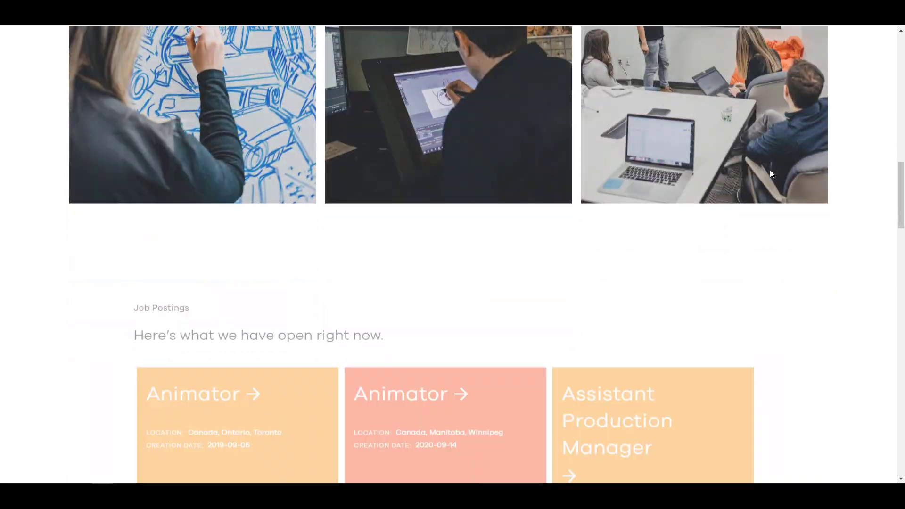
Browse the rest of Tangent's job postings and look over the Life at Blender section of Blender's Jobs page
scroll(769, 165, "down", 12)
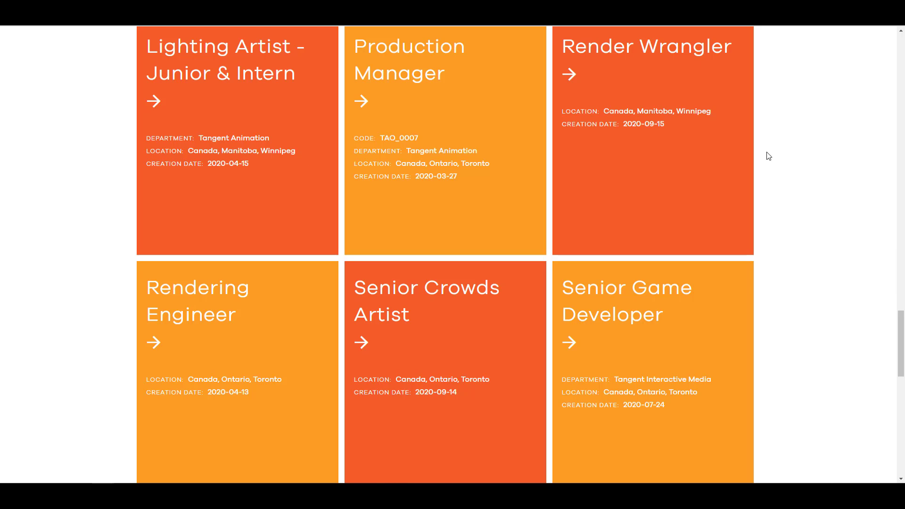
scroll(768, 156, "down", 7)
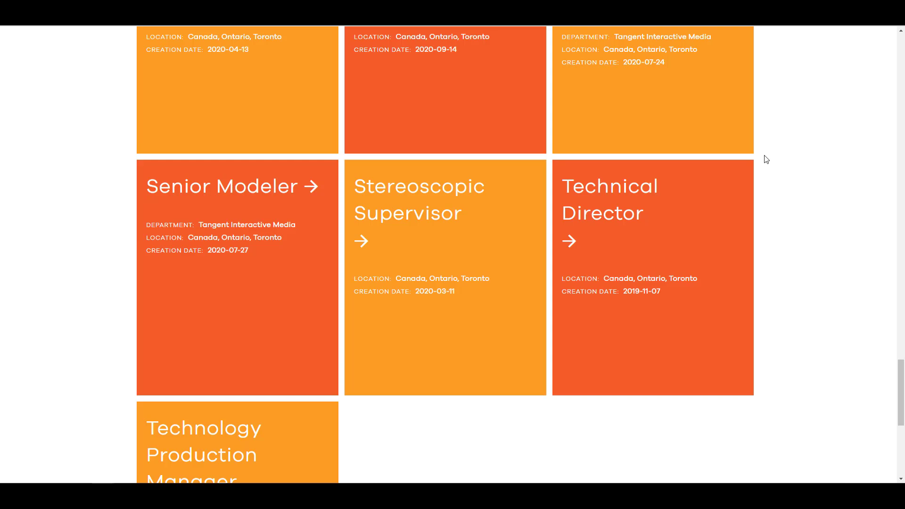
scroll(771, 157, "up", 20)
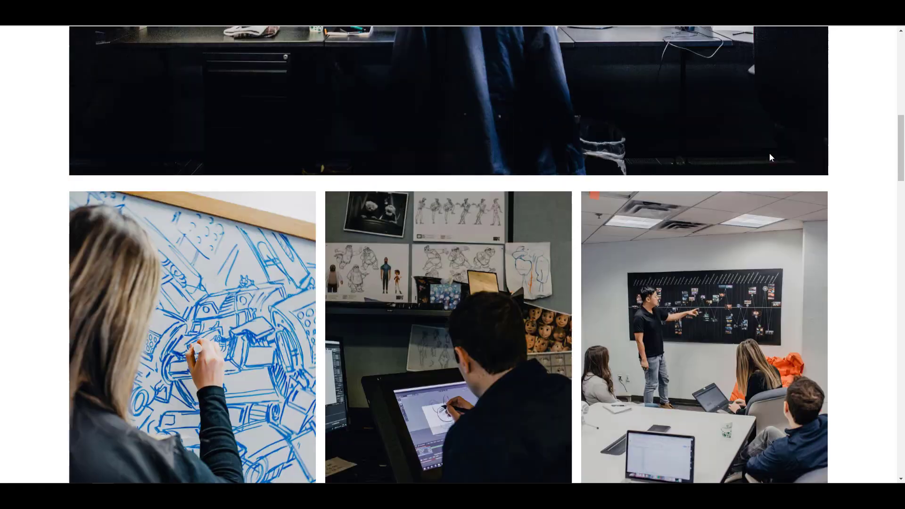
scroll(771, 158, "up", 1)
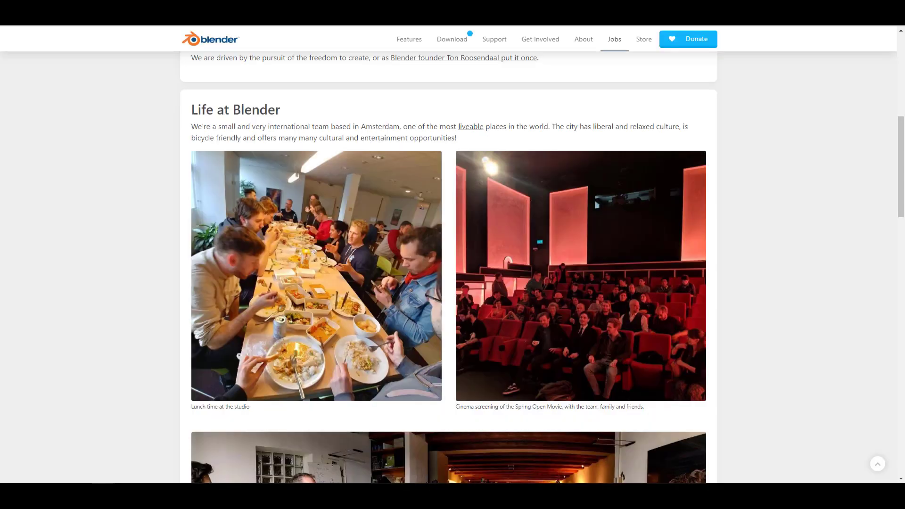
scroll(497, 245, "up", 3)
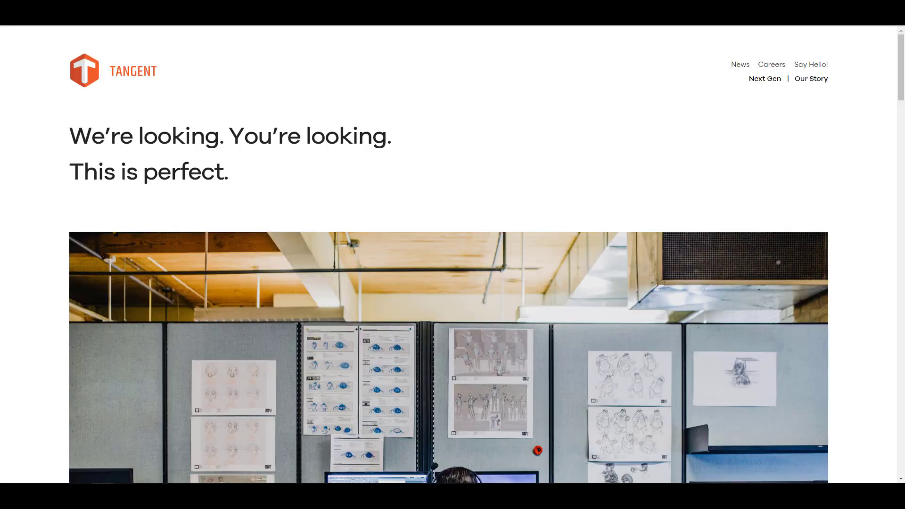
scroll(542, 248, "down", 15)
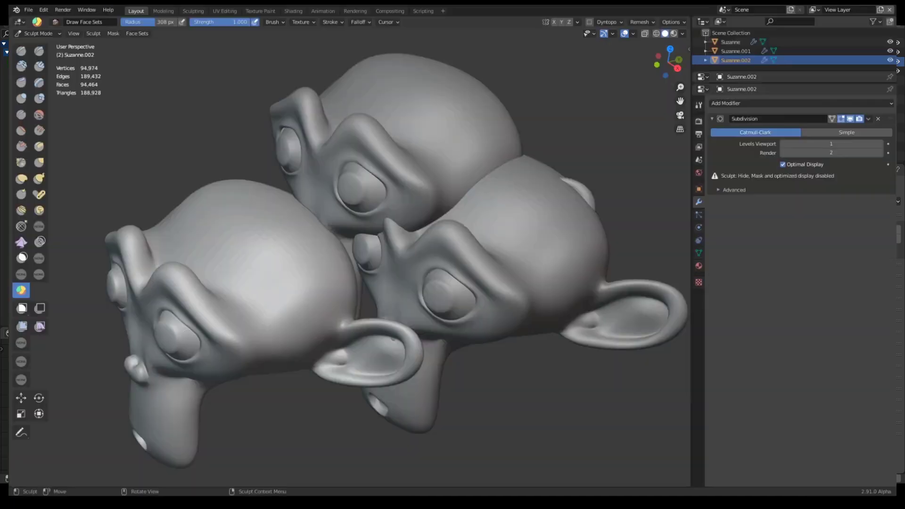
Toggle the Darken Inactive Geometry viewport overlay off and on, and set its strength to about 0.567
left_click(633, 34)
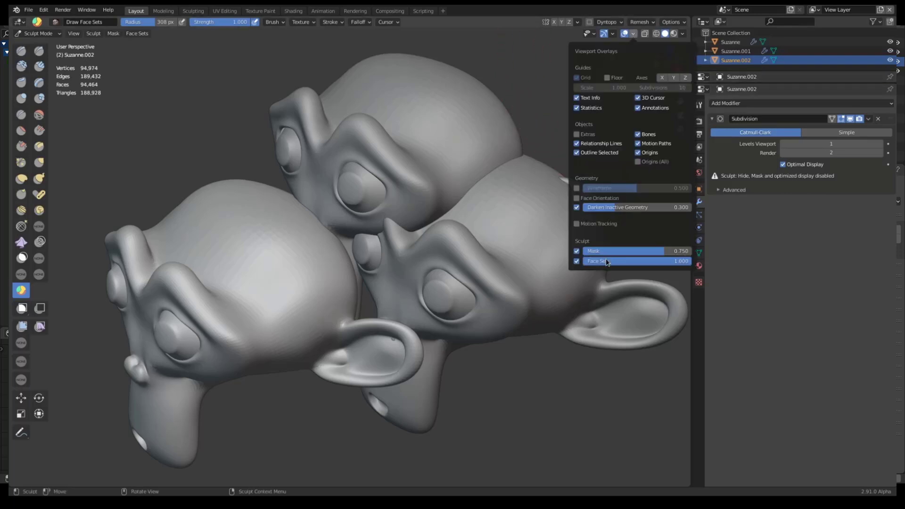
left_click(576, 207)
left_click(576, 207)
left_click(577, 207)
left_click(576, 207)
left_click_drag(615, 207, 650, 207)
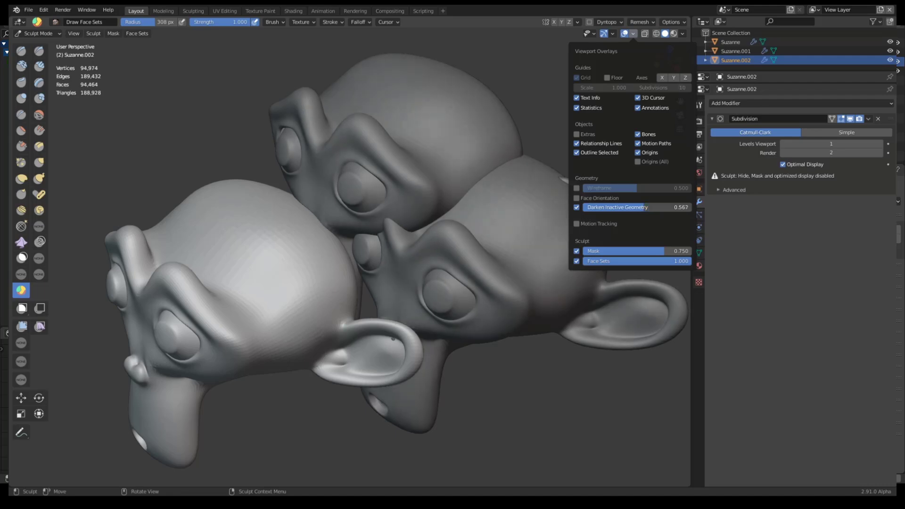
Switch sculpting directly from Suzanne.002 to Suzanne.001, and return Suzanne.001 to Object Mode
key("alt+q")
left_click(474, 300)
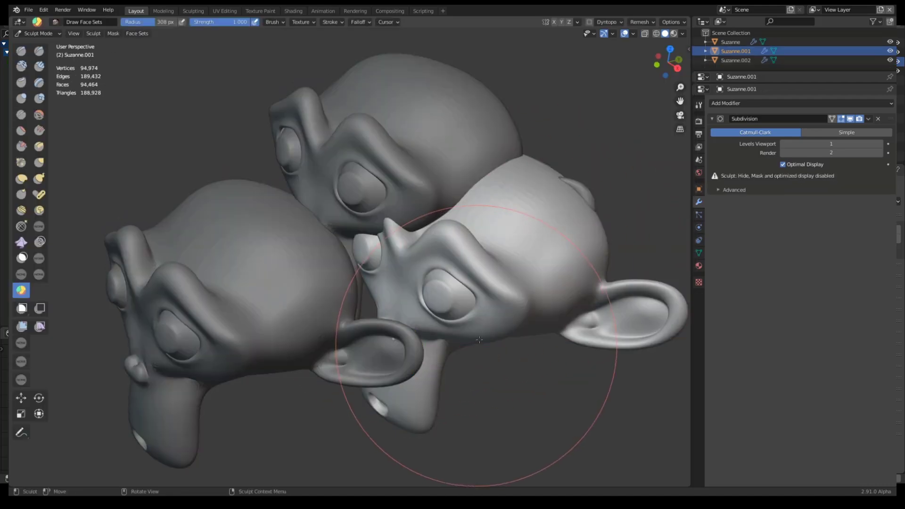
key("ctrl+Tab")
left_click(573, 313)
key("Tab")
key("ctrl+Tab")
key("4")
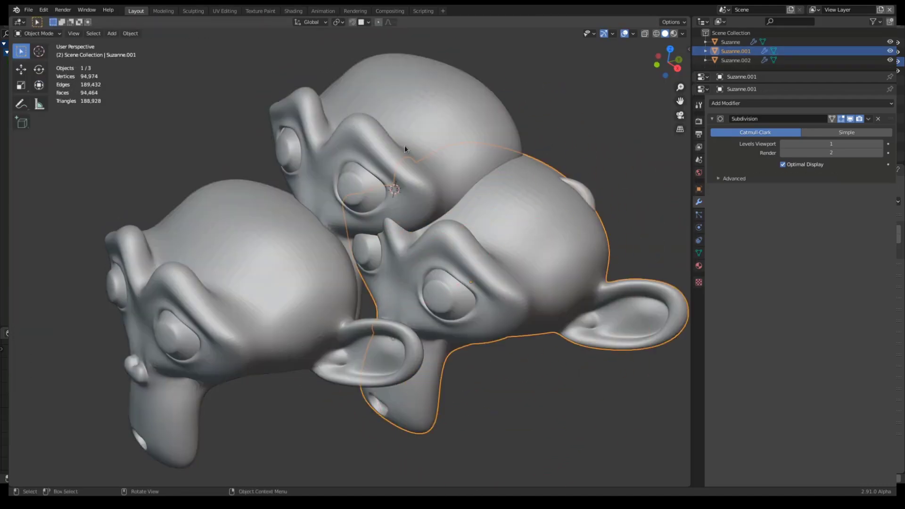
Select the rear monkey head, Suzanne, and put it into Sculpt Mode
left_click(415, 140)
key("ctrl+Tab")
left_click(408, 281)
middle_click_drag(479, 206, 612, 52)
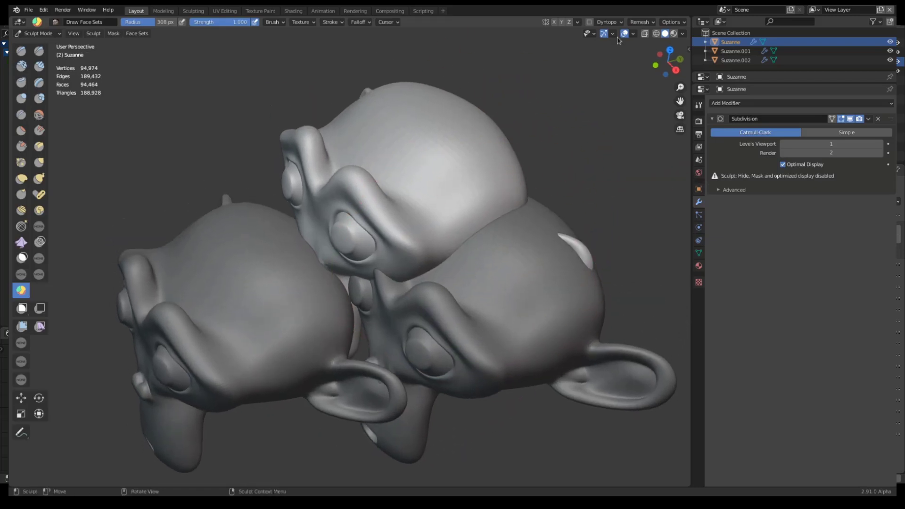
Adjust the Darken Inactive Geometry overlay strength and switch sculpting to Suzanne.002
left_click(634, 34)
mouse_move(634, 208)
left_mouse_down()
mouse_move(612, 208)
mouse_move(659, 207)
left_mouse_up()
key("ctrl+Tab")
left_click(241, 398)
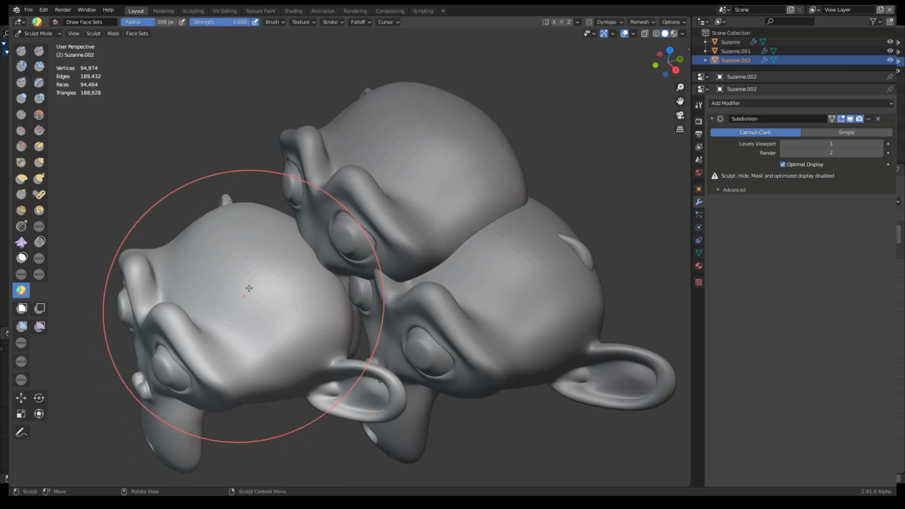
Leave Sculpt Mode on Suzanne.002, select Suzanne.001 and put it into Sculpt Mode
key("ctrl+Tab")
left_click(472, 292)
key("ctrl+Tab")
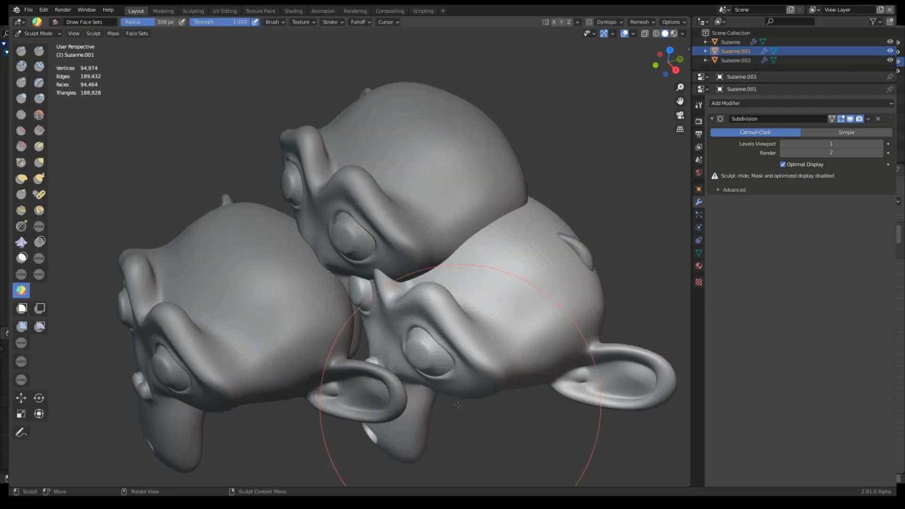